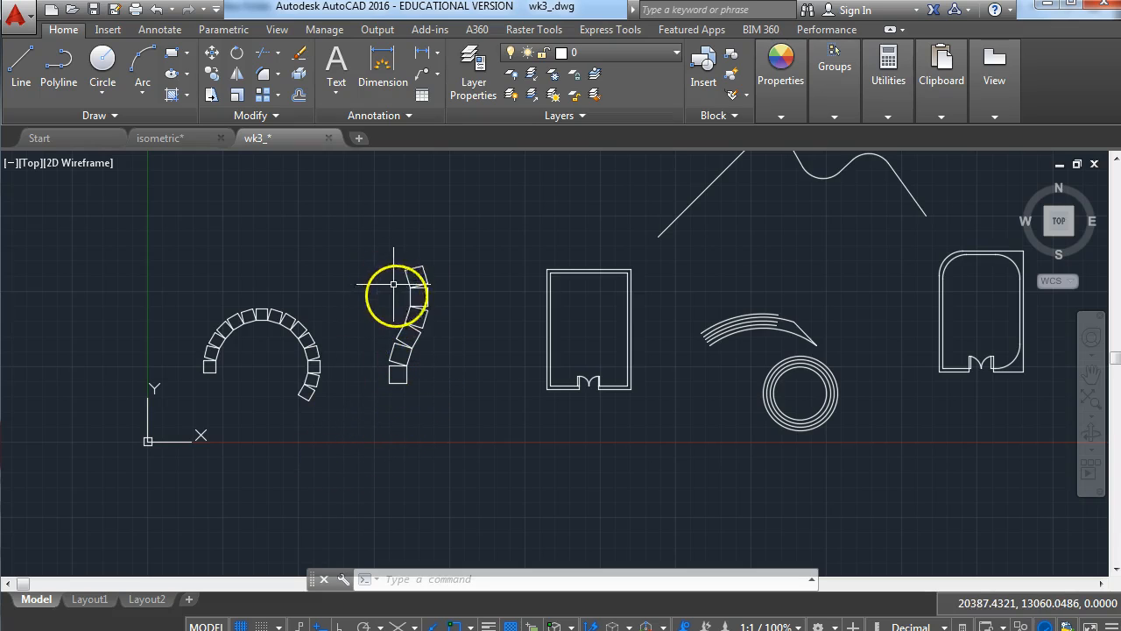
- Rotate the topmost square of the middle chain by eye about its lower-left corner to align with the square below
{"action": "scroll", "coordinate": [418, 281], "scroll_direction": "up", "scroll_amount": 5}
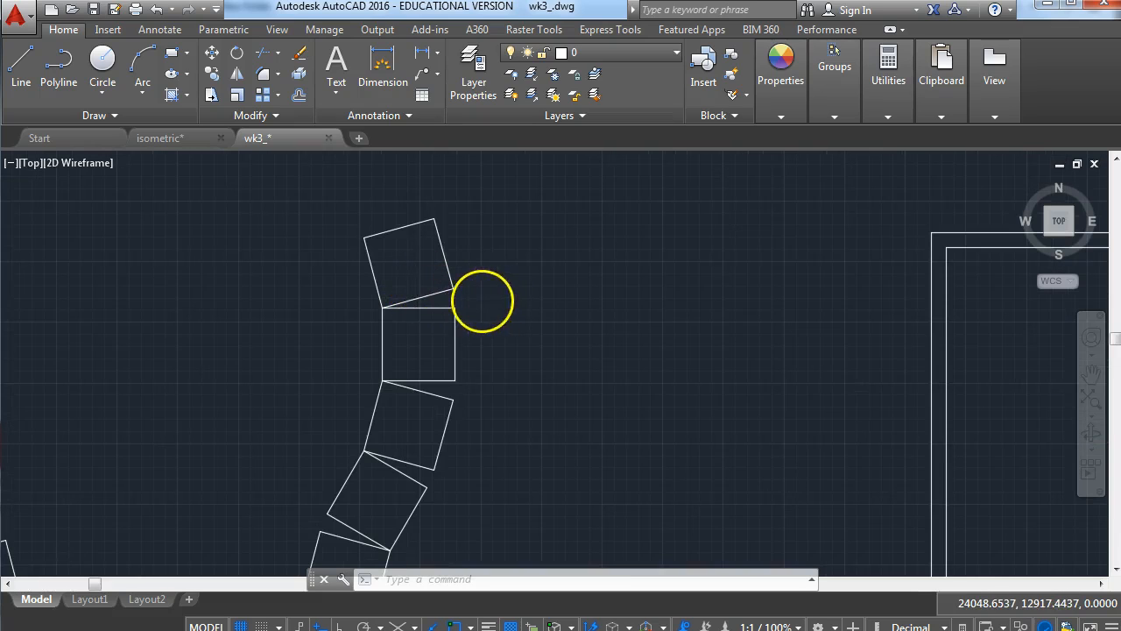
{"action": "scroll", "coordinate": [446, 283], "scroll_direction": "up", "scroll_amount": 3}
{"action": "left_click", "coordinate": [537, 401]}
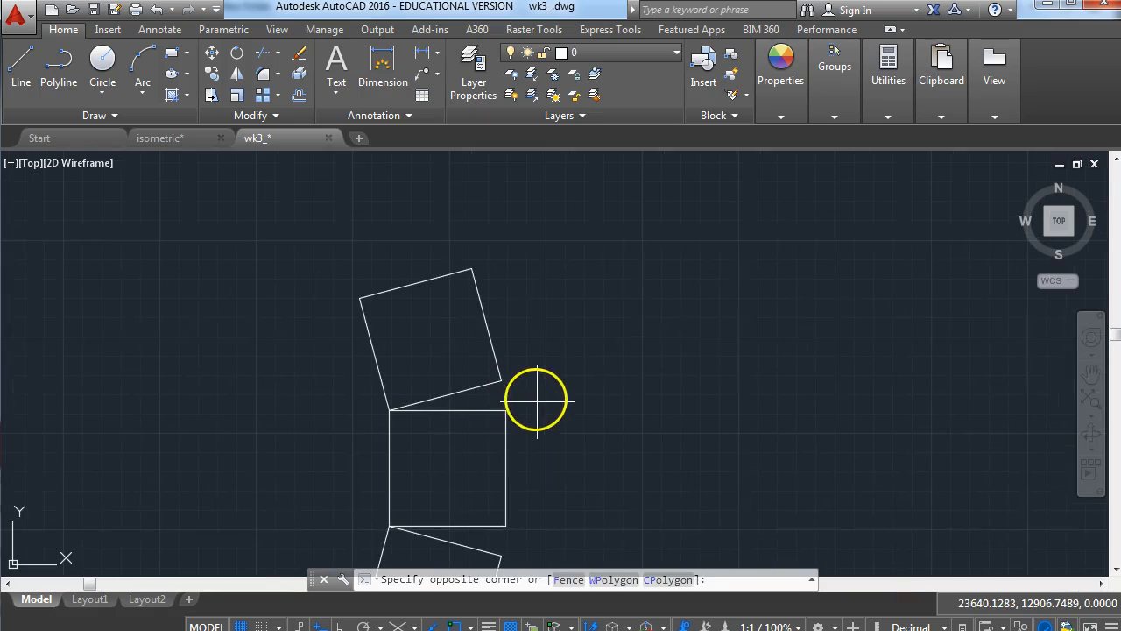
{"action": "left_click", "coordinate": [453, 330]}
{"action": "type", "text": "r"}
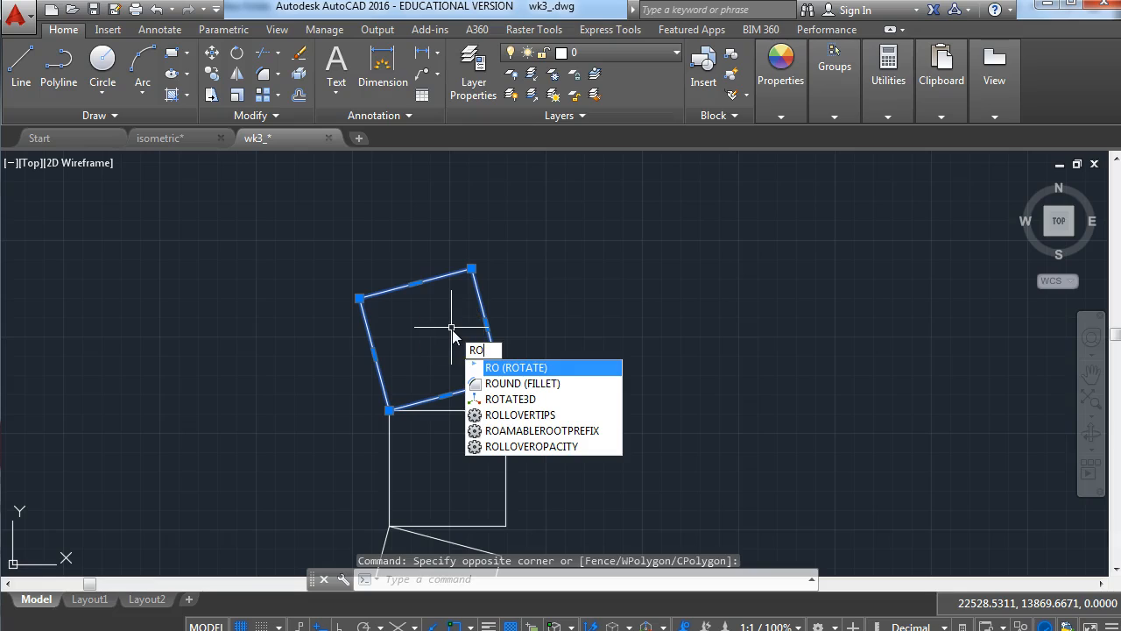
{"action": "key", "text": "Return"}
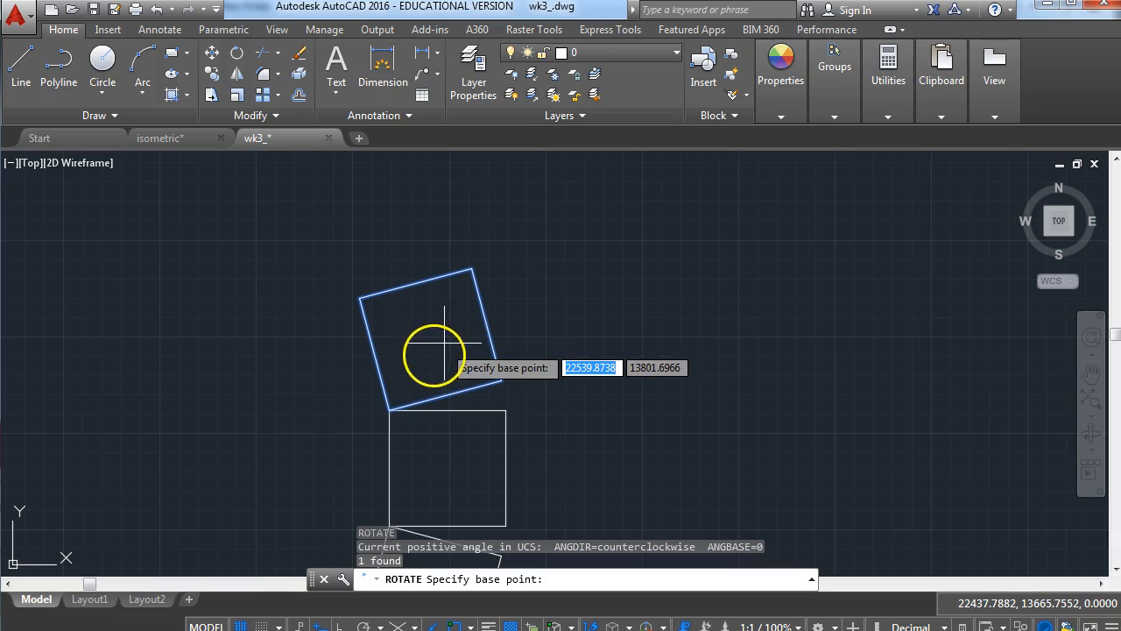
{"action": "left_click", "coordinate": [389, 410]}
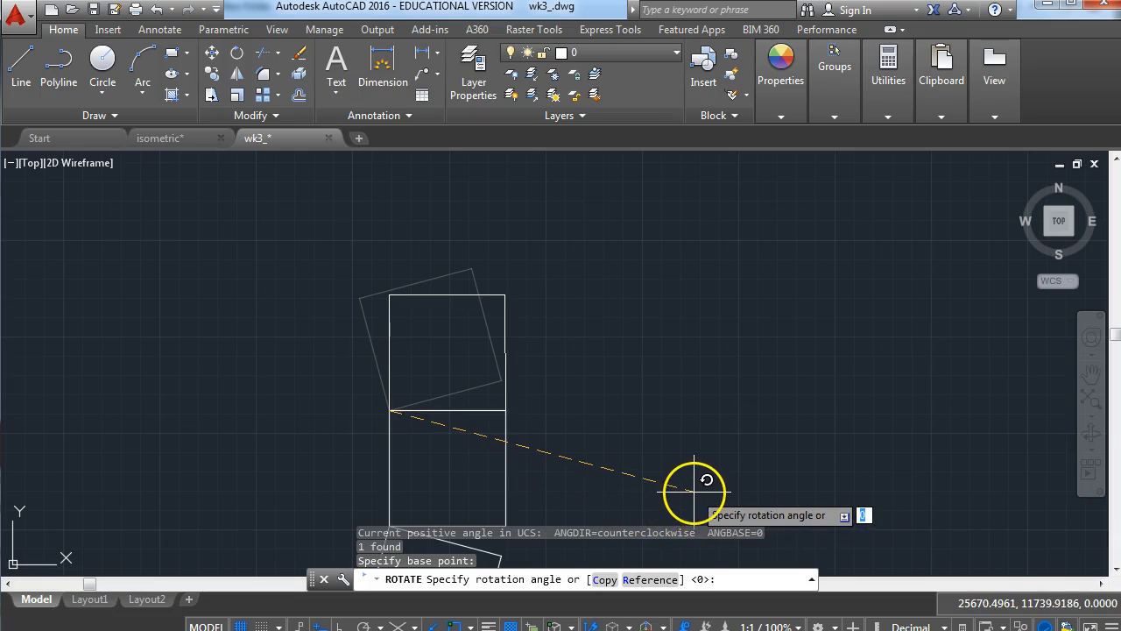
{"action": "key", "text": "Escape"}
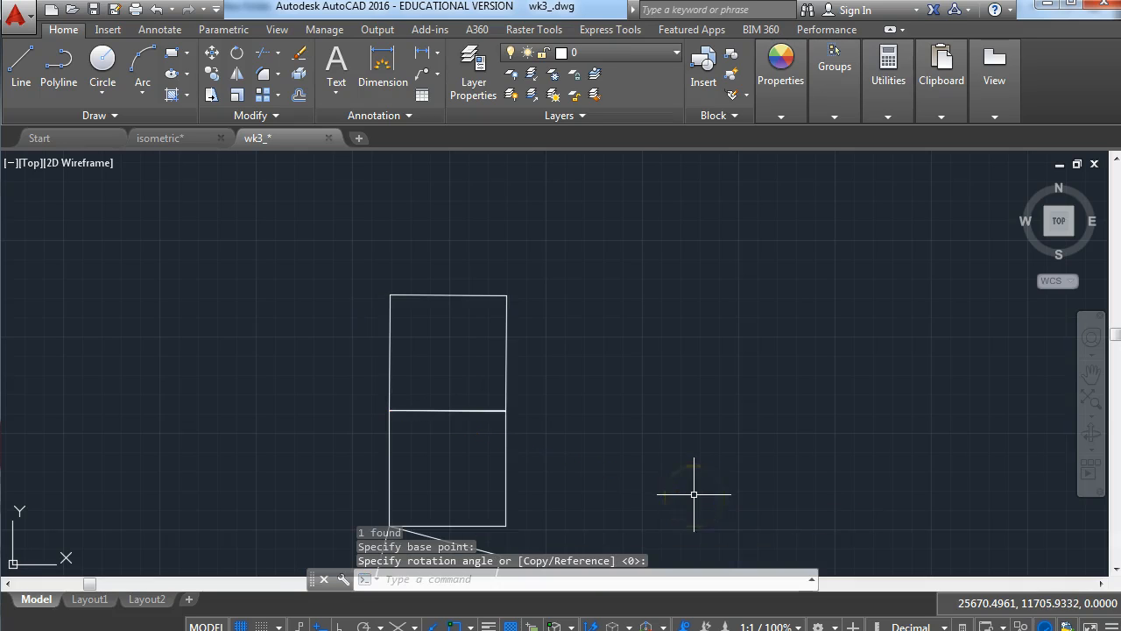
- Inspect the shared edge of the two upper squares up close and undo the freehand rotation
{"action": "scroll", "coordinate": [515, 403], "scroll_direction": "up", "scroll_amount": 5}
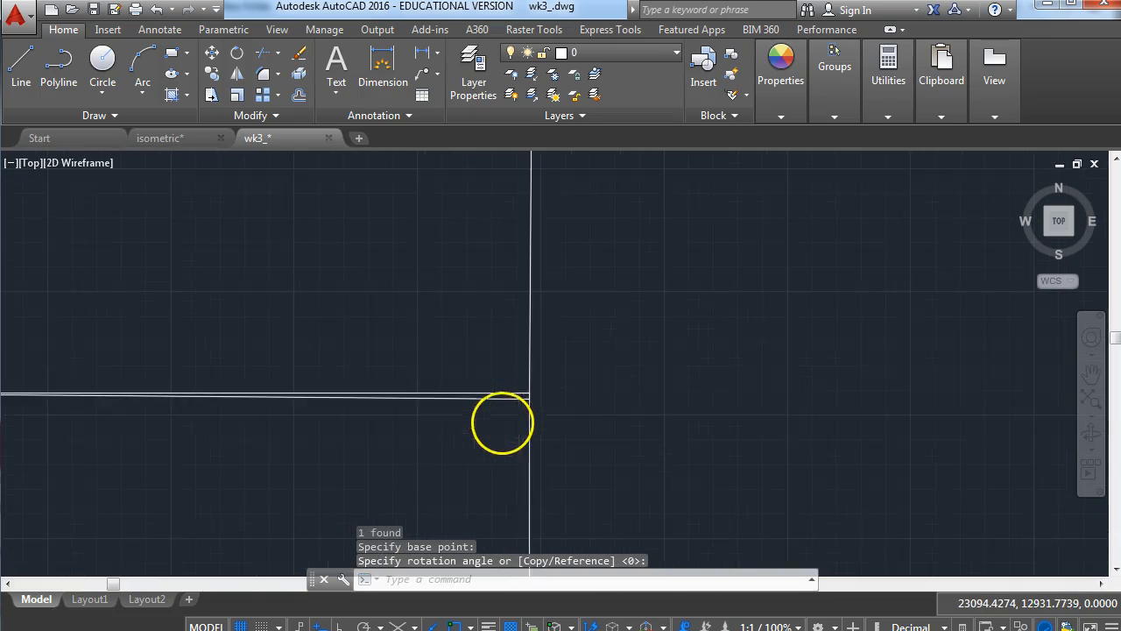
{"action": "scroll", "coordinate": [514, 417], "scroll_direction": "down", "scroll_amount": 2}
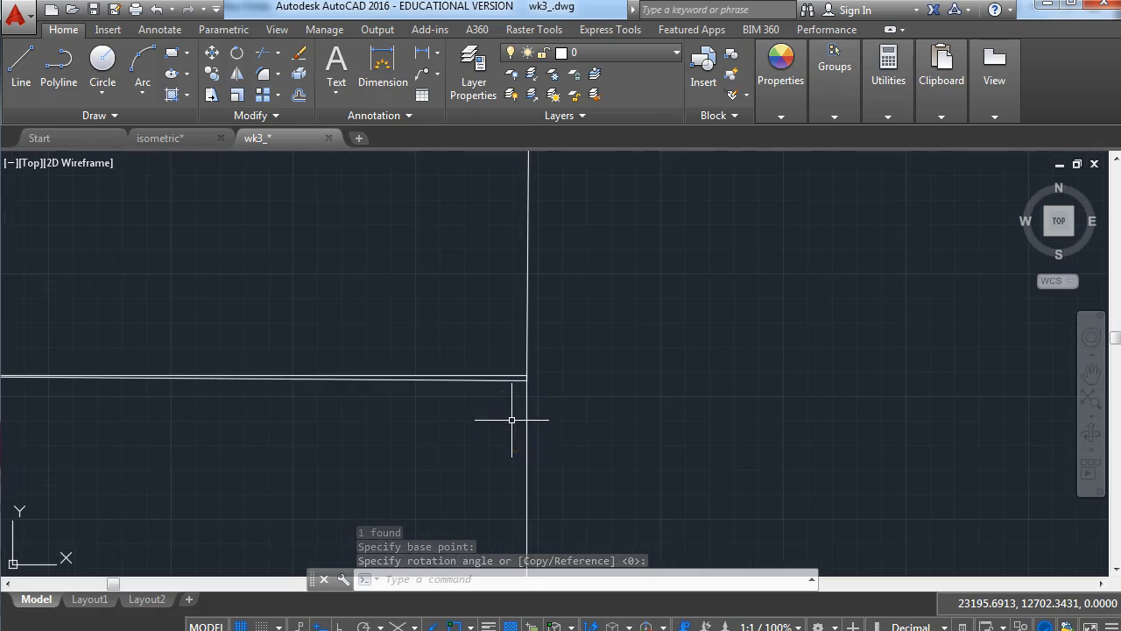
{"action": "scroll", "coordinate": [515, 415], "scroll_direction": "down", "scroll_amount": 5}
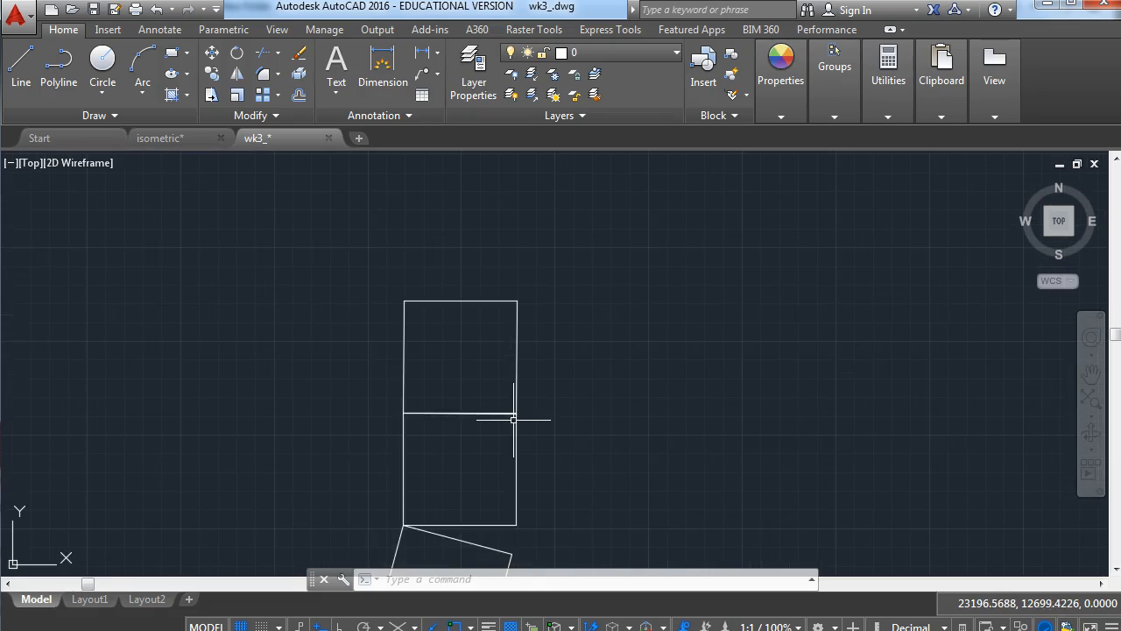
{"action": "scroll", "coordinate": [518, 417], "scroll_direction": "up", "scroll_amount": 6}
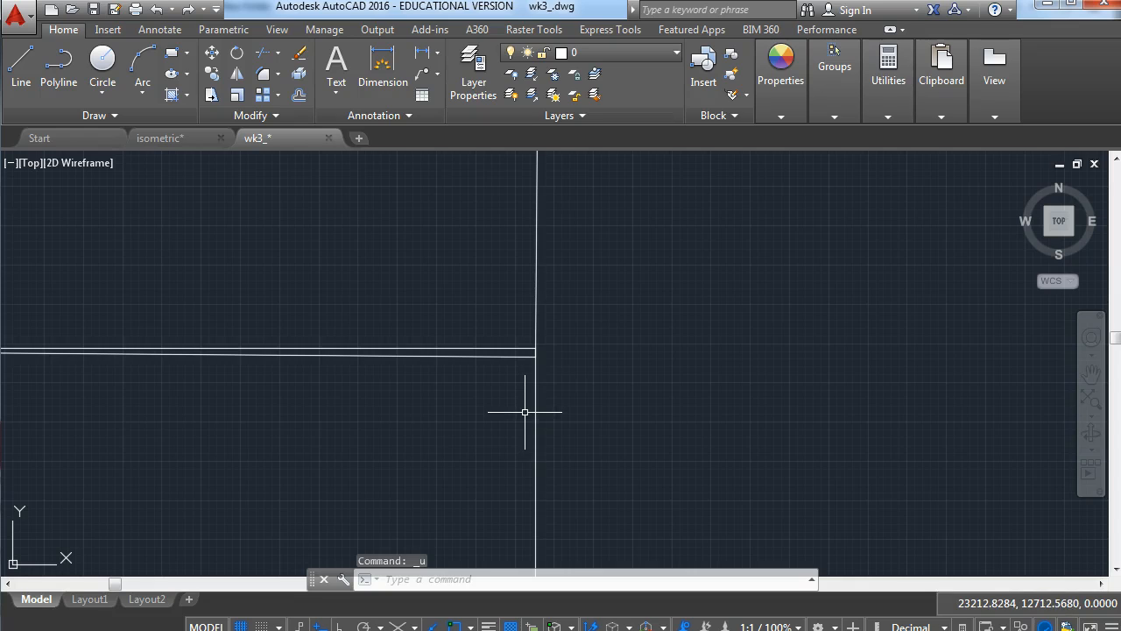
{"action": "scroll", "coordinate": [525, 410], "scroll_direction": "down", "scroll_amount": 5}
- Start rotating the topmost square of the middle chain with its lower-left corner as base point
{"action": "left_click", "coordinate": [508, 387]}
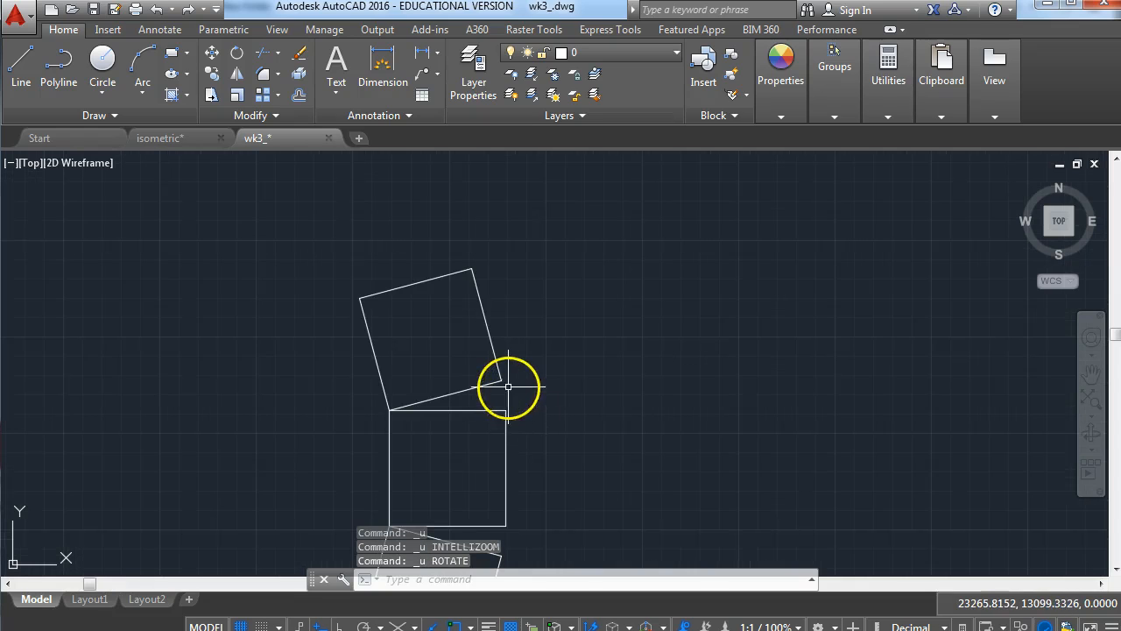
{"action": "left_click", "coordinate": [477, 362]}
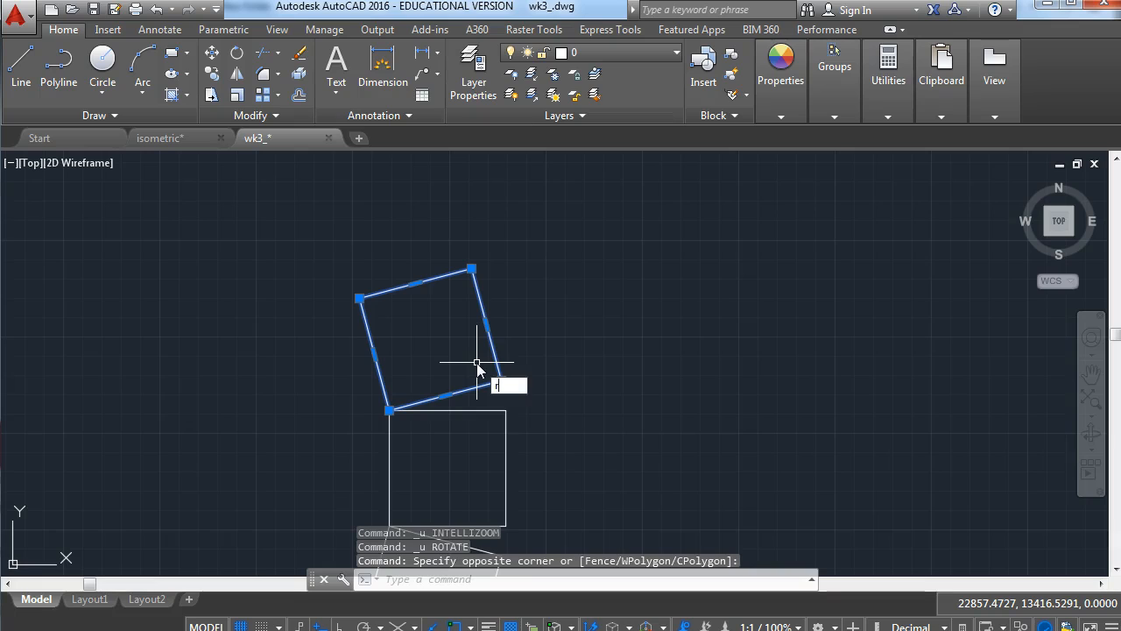
{"action": "key", "text": "Return"}
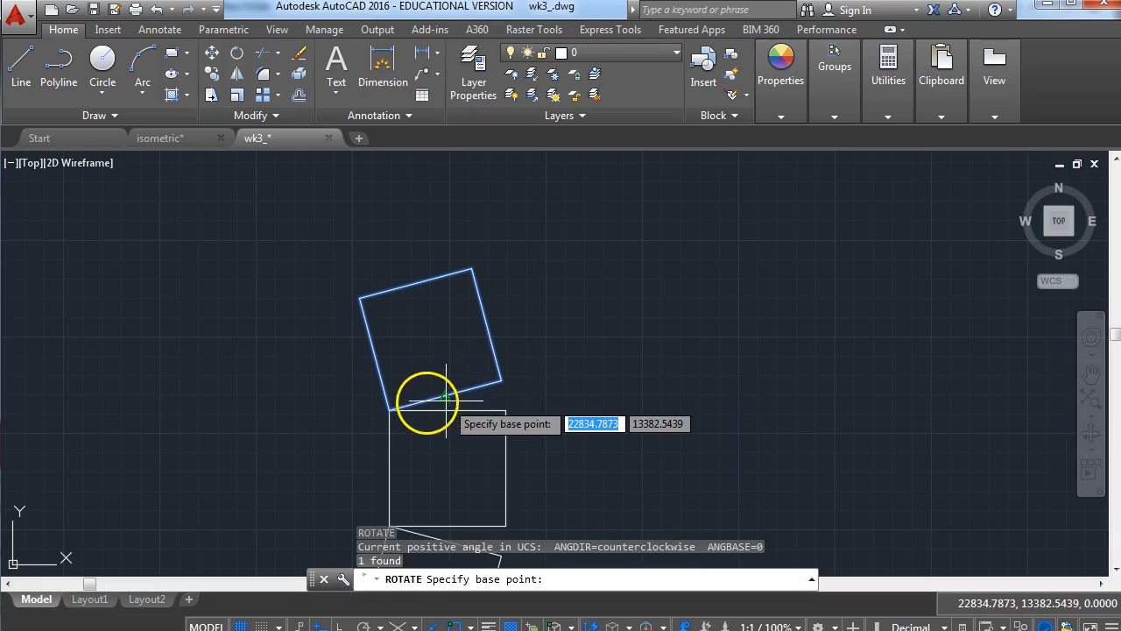
{"action": "left_click", "coordinate": [389, 409]}
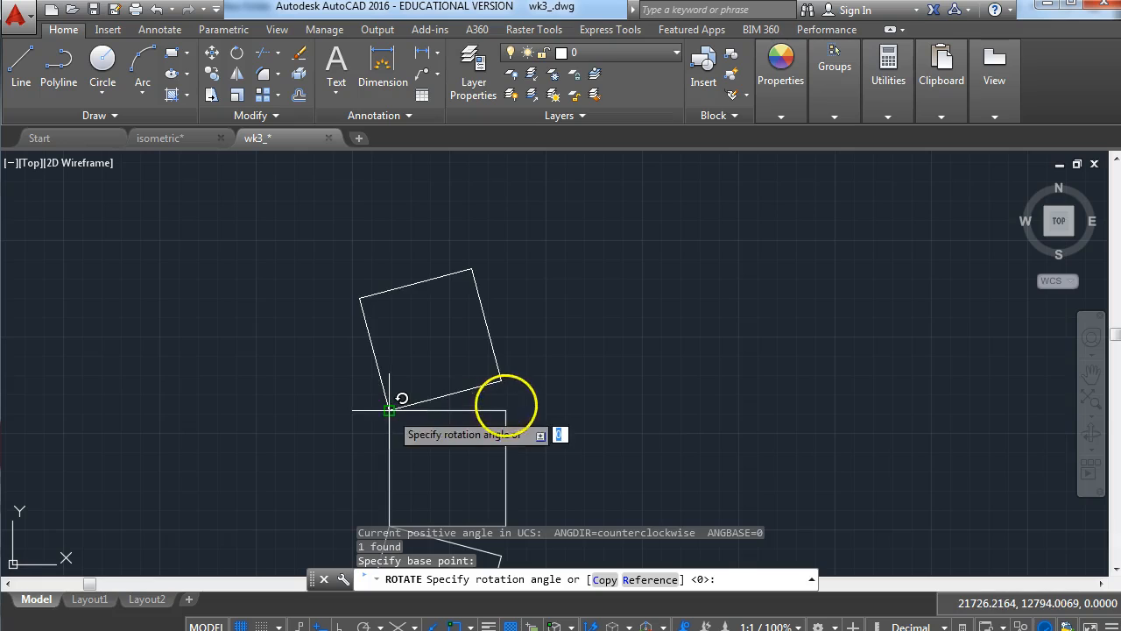
- Open the drafting settings during the rotation and turn on polar tracking with a 5-degree increment angle
{"action": "right_click", "coordinate": [533, 377], "text": "shift"}
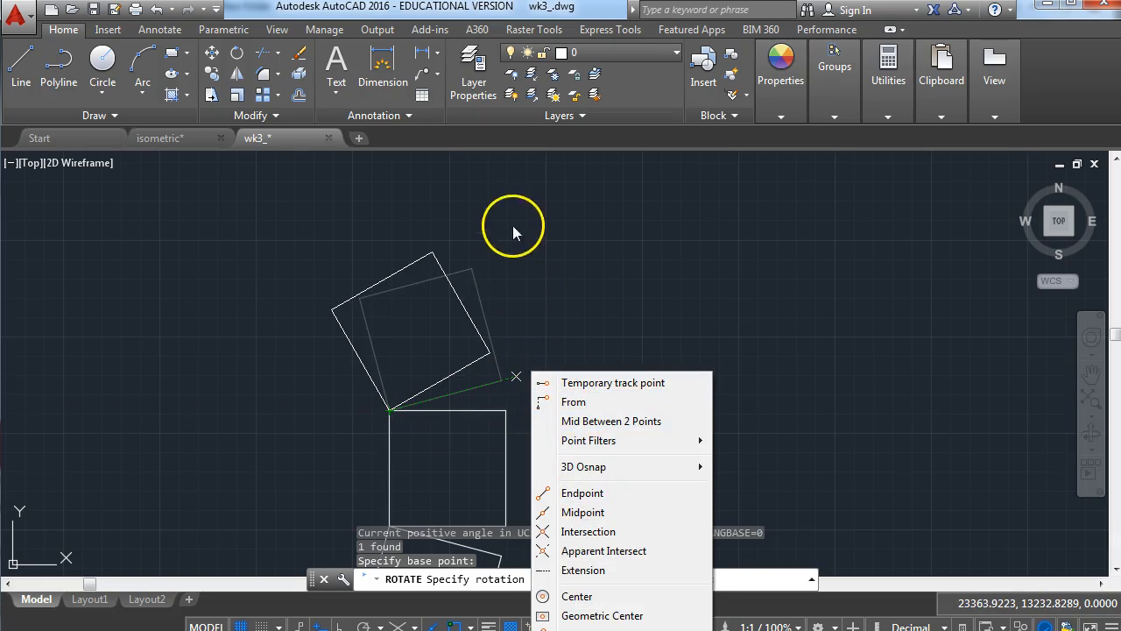
{"action": "right_click", "coordinate": [389, 156], "text": "shift"}
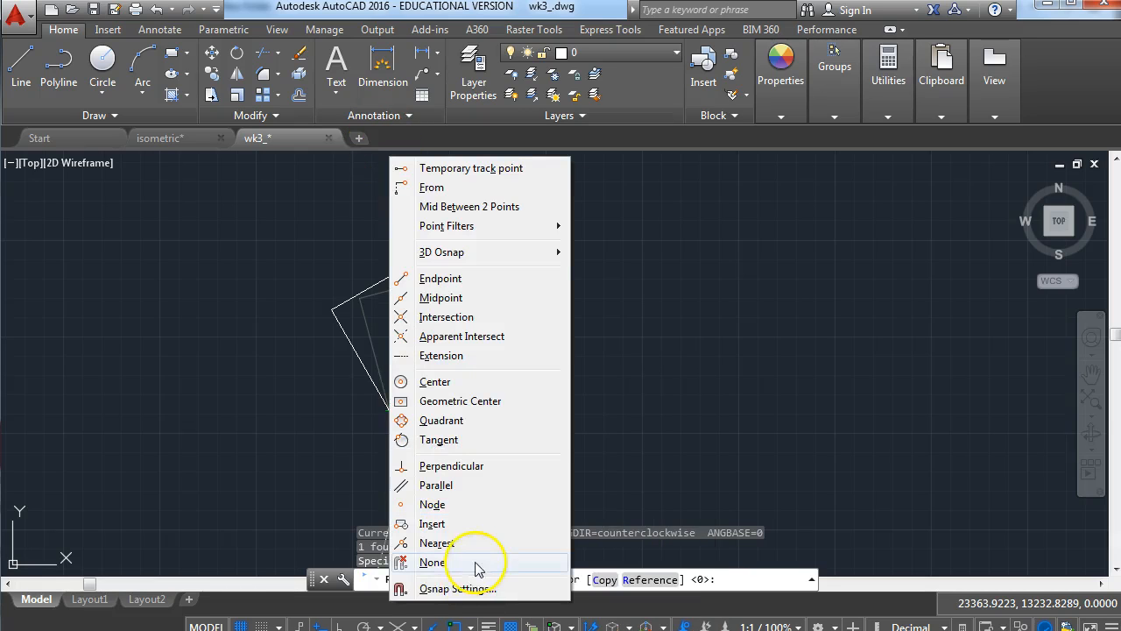
{"action": "left_click", "coordinate": [458, 589]}
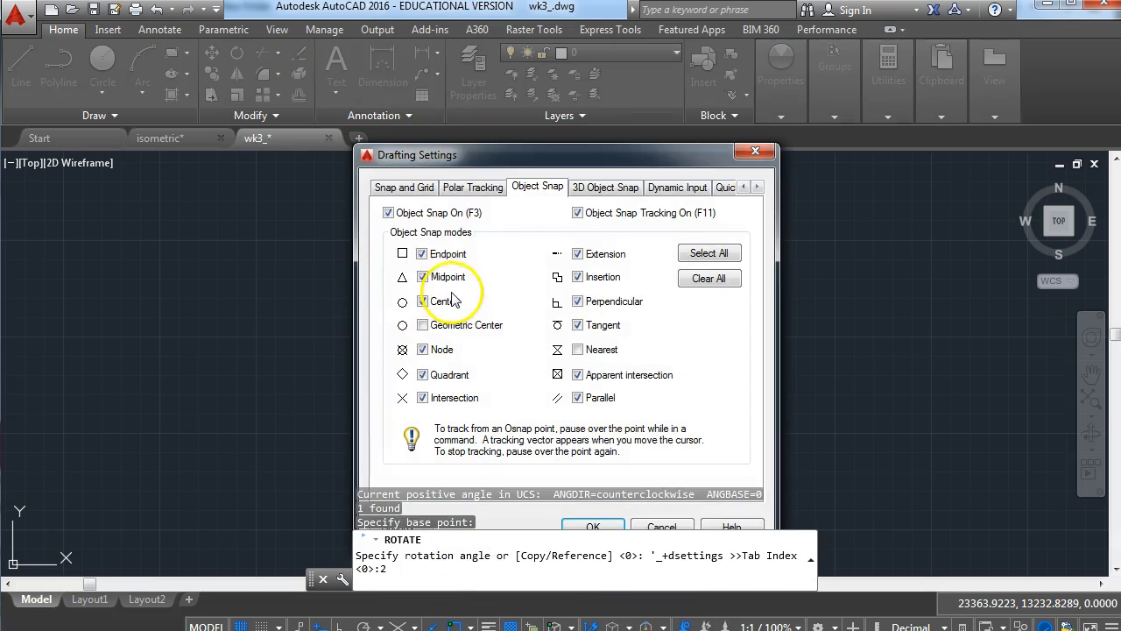
{"action": "left_click", "coordinate": [476, 188]}
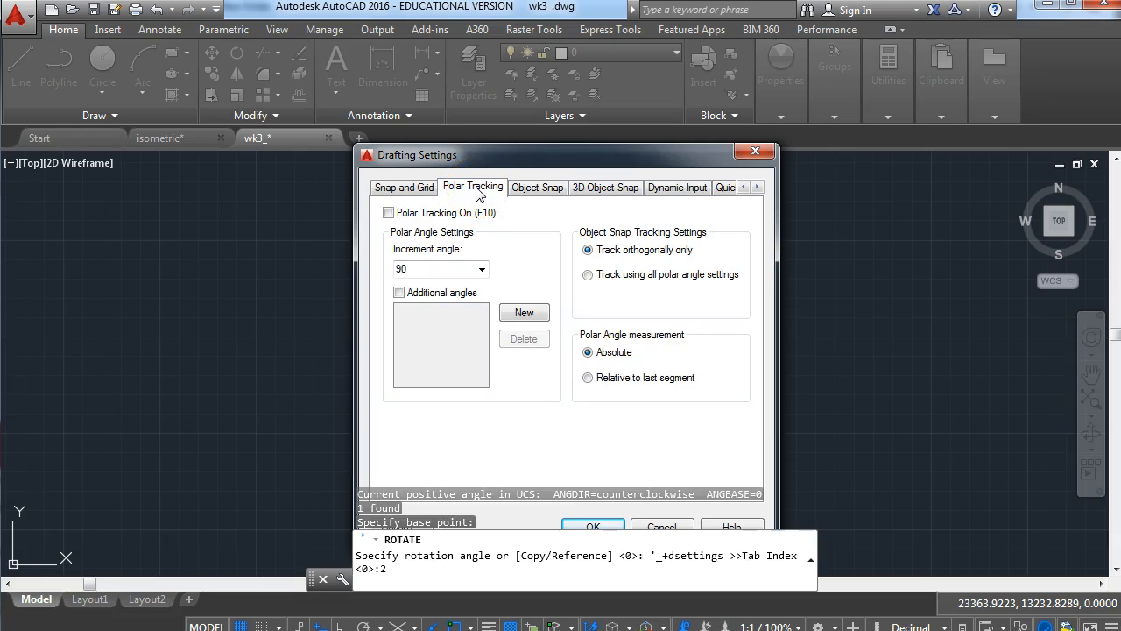
{"action": "left_click", "coordinate": [399, 189]}
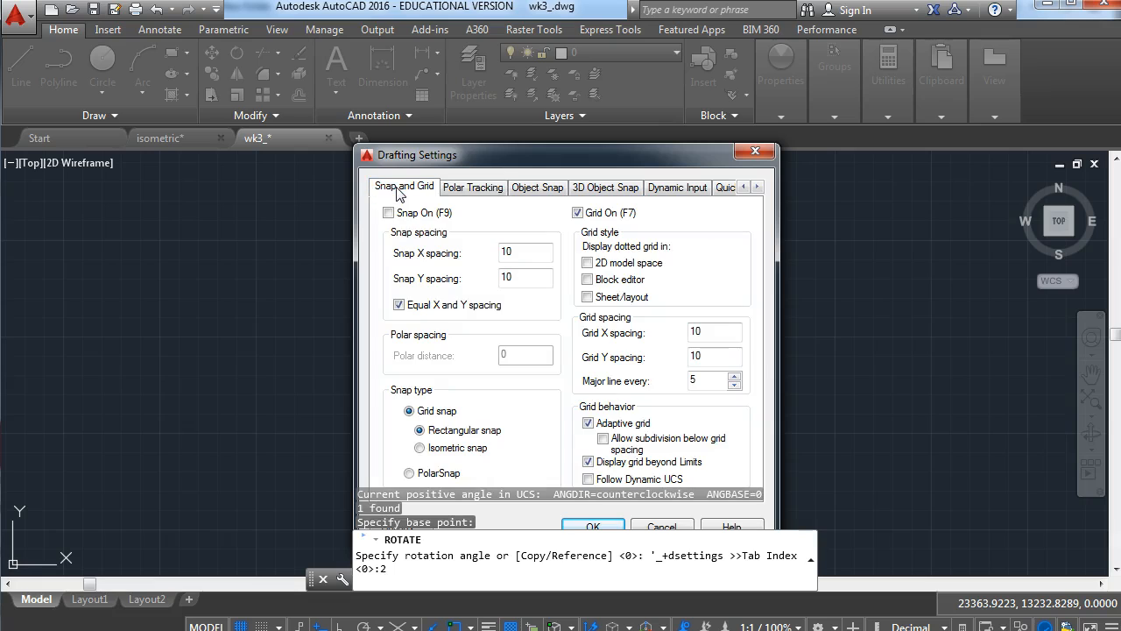
{"action": "left_click", "coordinate": [469, 189]}
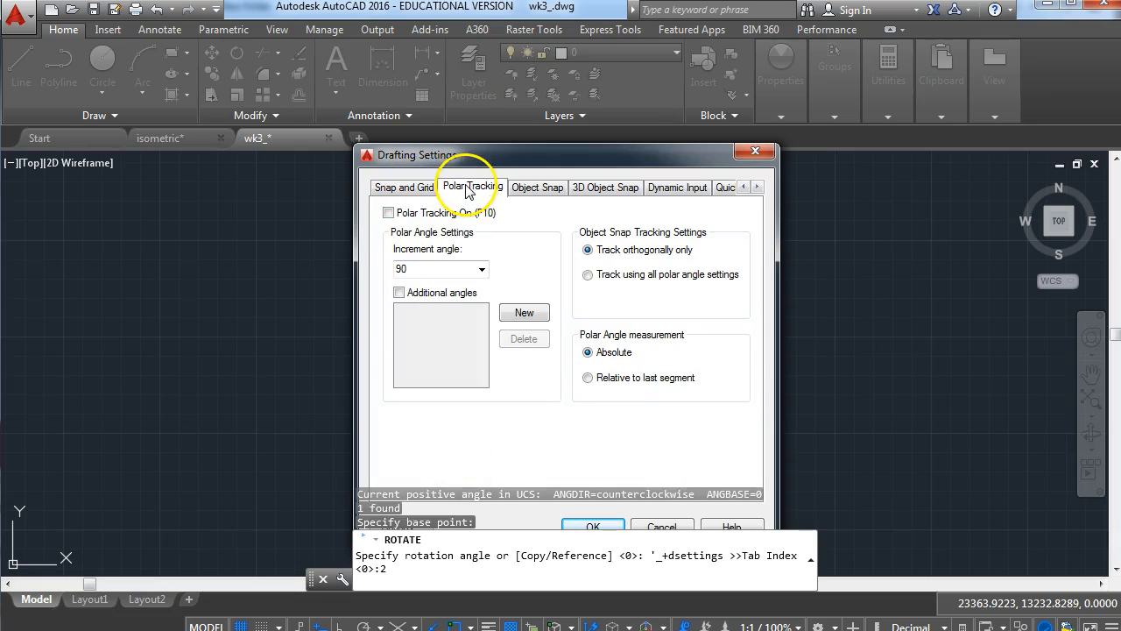
{"action": "left_click", "coordinate": [482, 270]}
{"action": "left_click", "coordinate": [457, 365]}
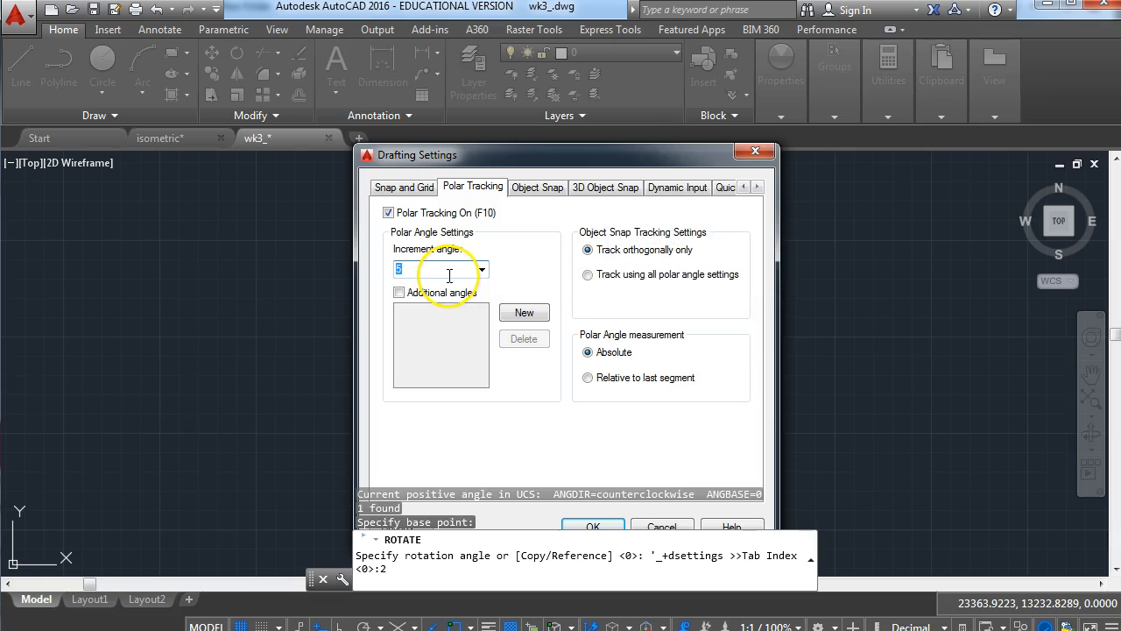
- Review the object snap, dynamic input, selection cycling and quick properties settings, and accept the drafting settings
{"action": "left_click", "coordinate": [535, 189]}
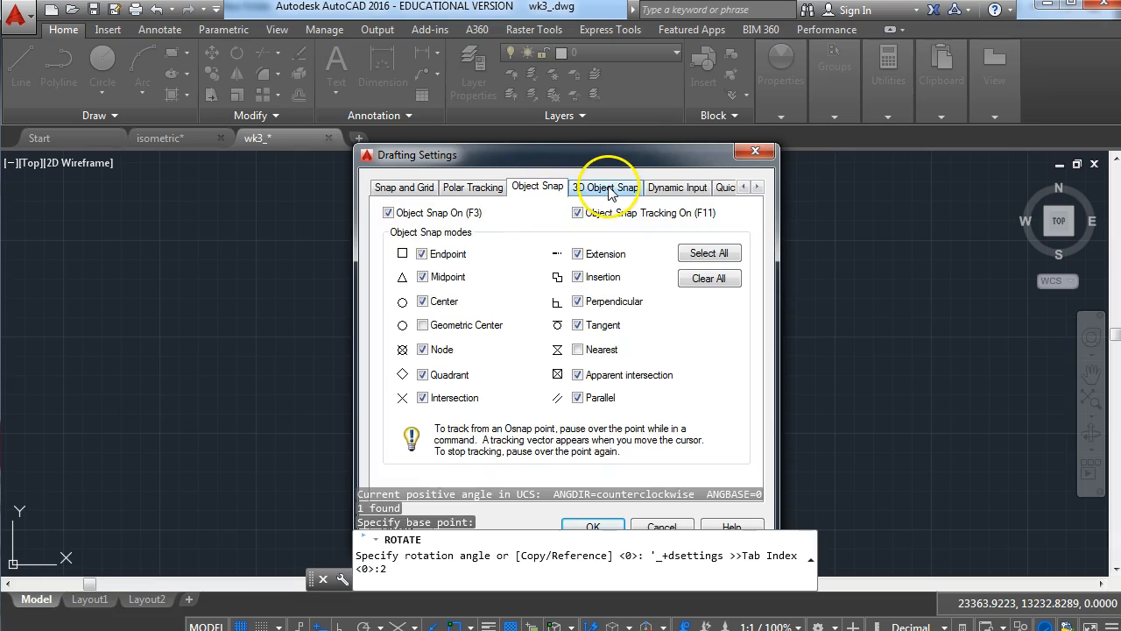
{"action": "left_click", "coordinate": [611, 191]}
{"action": "left_click", "coordinate": [667, 189]}
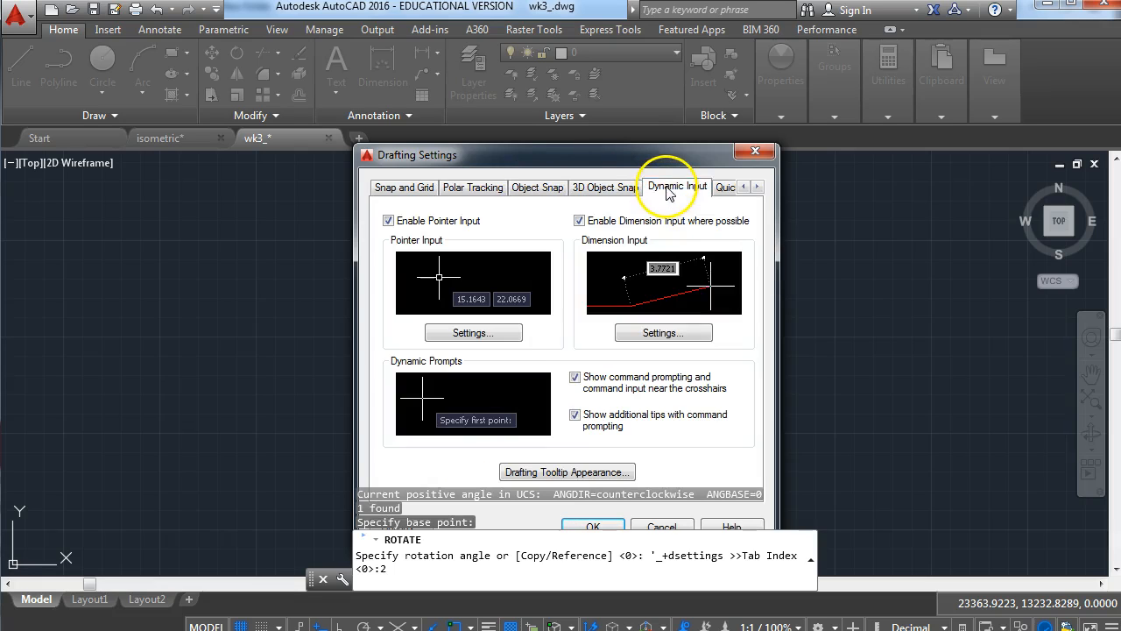
{"action": "left_click", "coordinate": [757, 187]}
{"action": "left_click", "coordinate": [758, 188]}
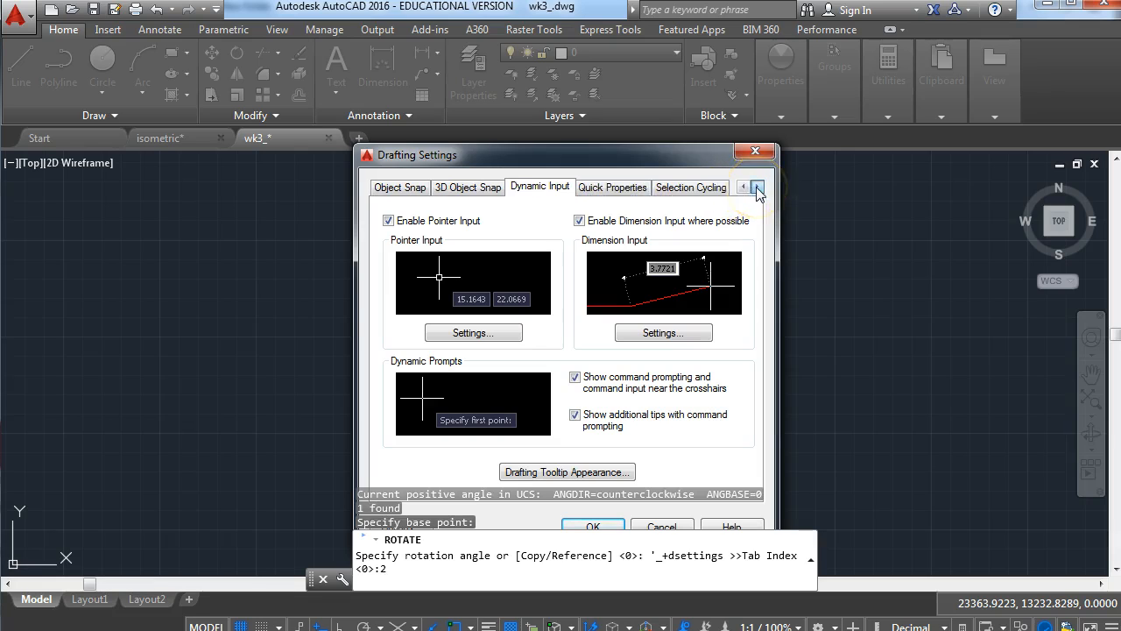
{"action": "left_click", "coordinate": [701, 189]}
{"action": "left_click", "coordinate": [627, 191]}
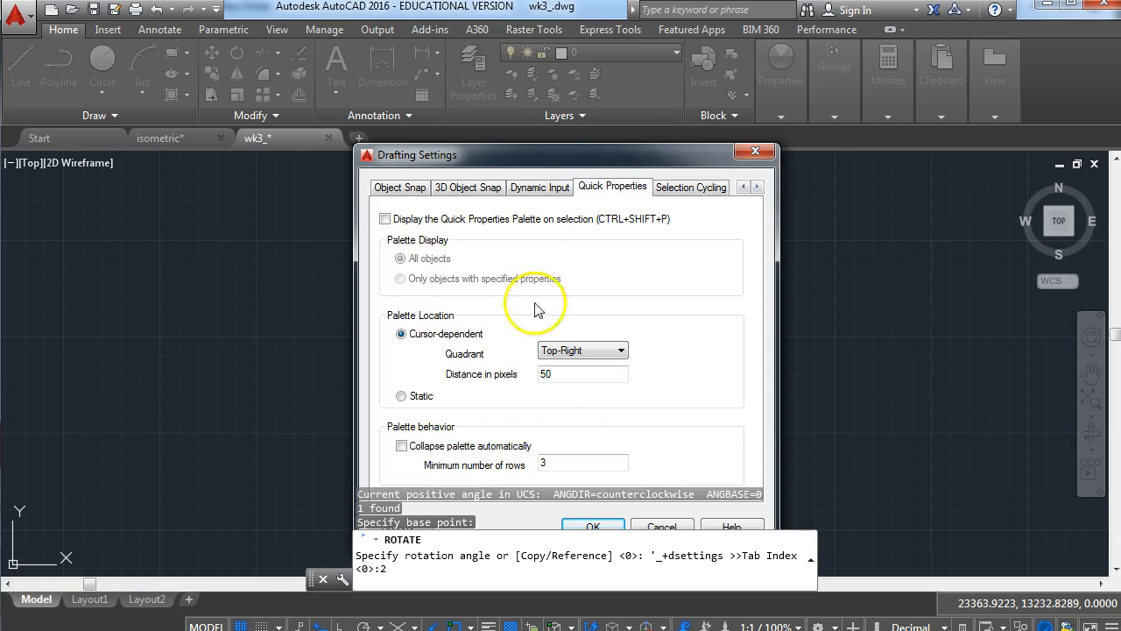
{"action": "left_click", "coordinate": [594, 526]}
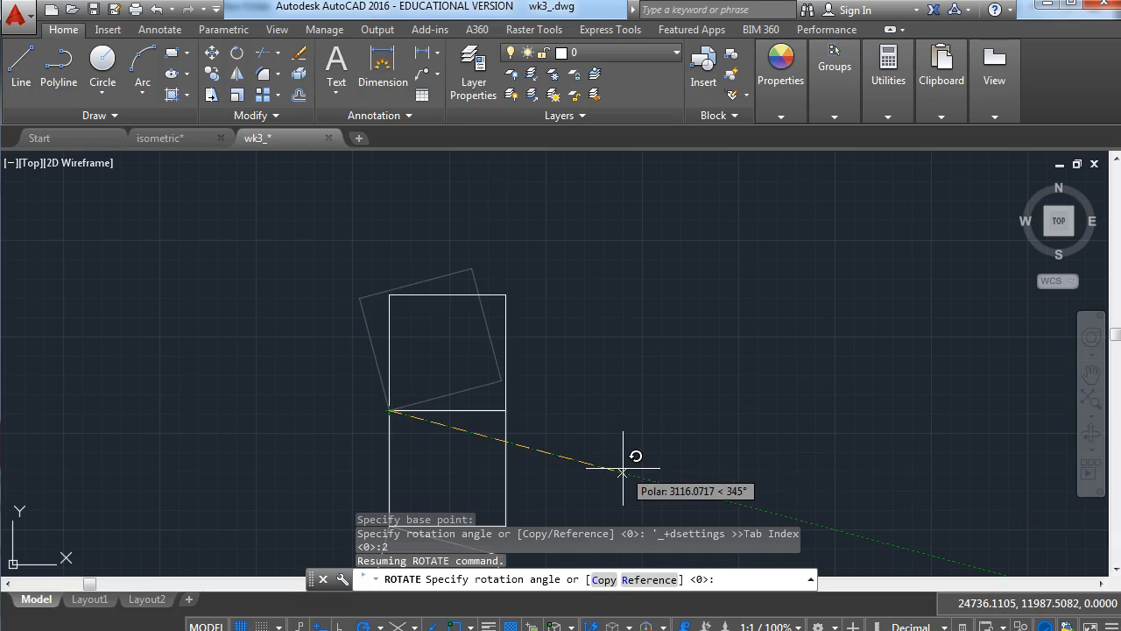
- Complete the topmost square's rotation at the 345° polar angle so it sits flush on the square below
{"action": "left_click", "coordinate": [622, 473]}
{"action": "middle_click_drag", "start_coordinate": [546, 426], "coordinate": [578, 324]}
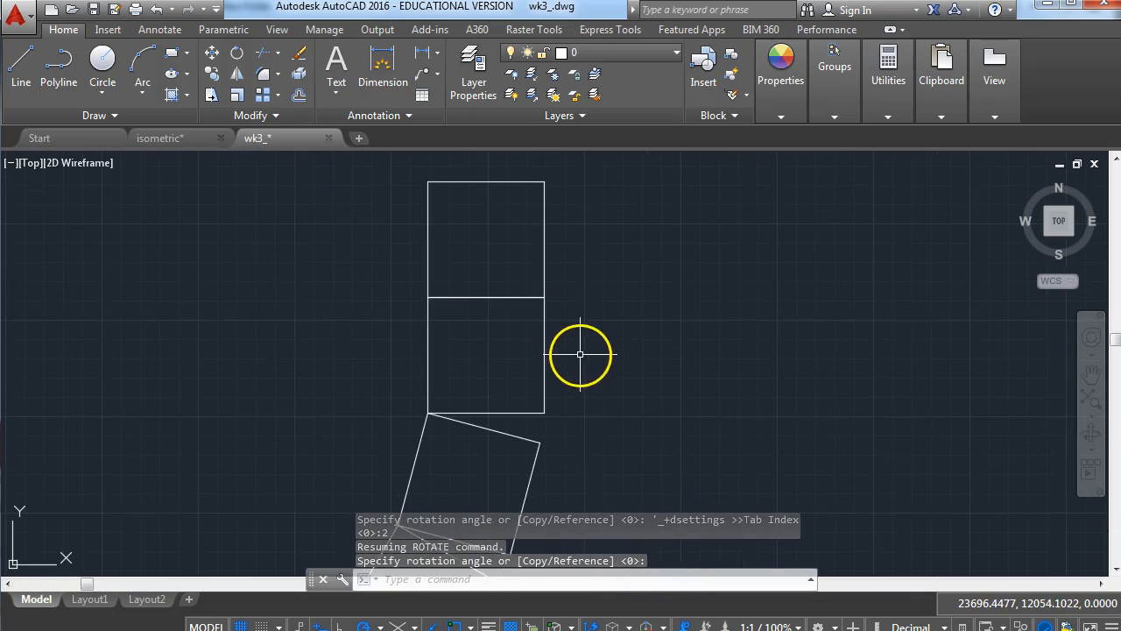
{"action": "left_click", "coordinate": [442, 227]}
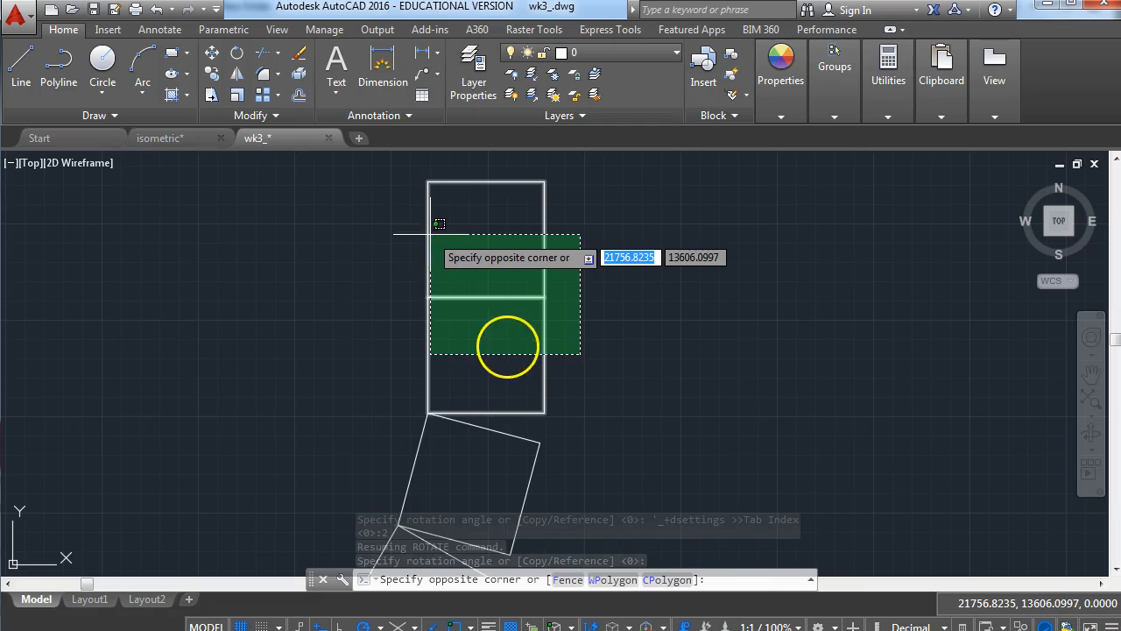
{"action": "left_click", "coordinate": [498, 341]}
{"action": "middle_click_drag", "start_coordinate": [596, 394], "coordinate": [565, 289]}
{"action": "scroll", "coordinate": [570, 408], "scroll_direction": "down", "scroll_amount": 1}
{"action": "scroll", "coordinate": [574, 376], "scroll_direction": "down", "scroll_amount": 2}
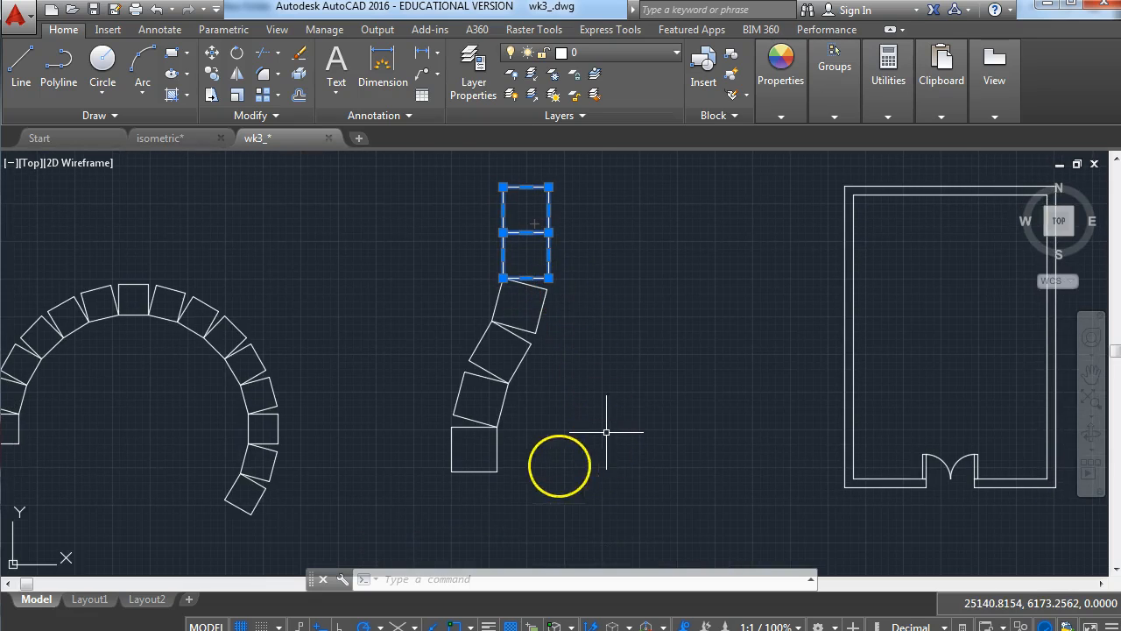
{"action": "left_click", "coordinate": [612, 462]}
{"action": "key", "text": "Escape"}
{"action": "key", "text": "Escape"}
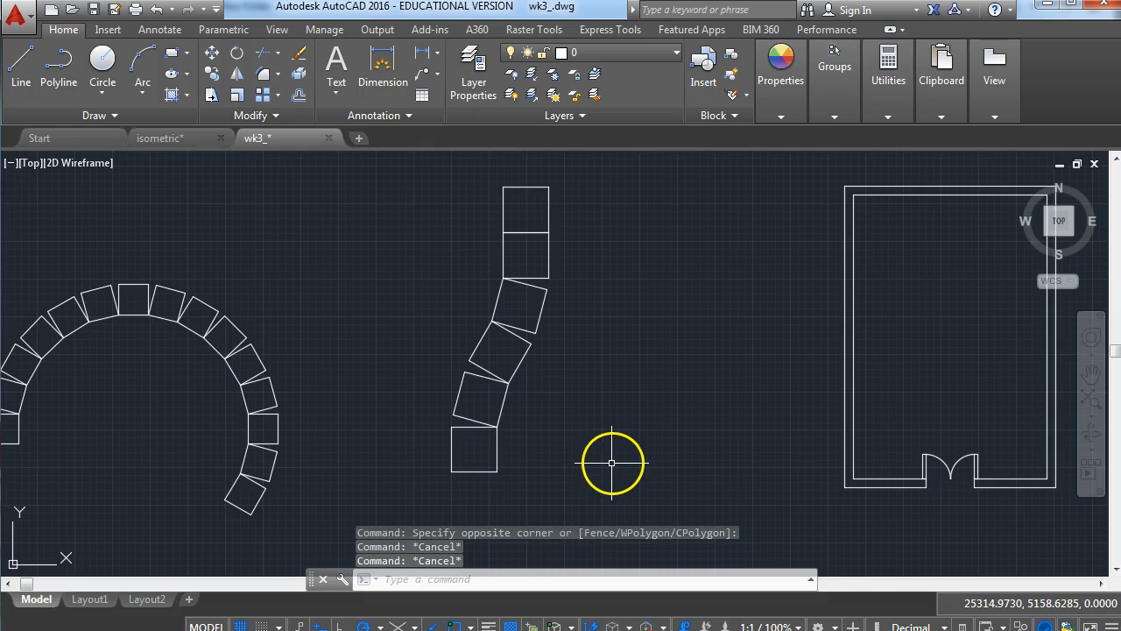
- Rotate the four lower squares together about the upper-left corner of their top square, aligning that square with the straight ones above
{"action": "left_click", "coordinate": [611, 463]}
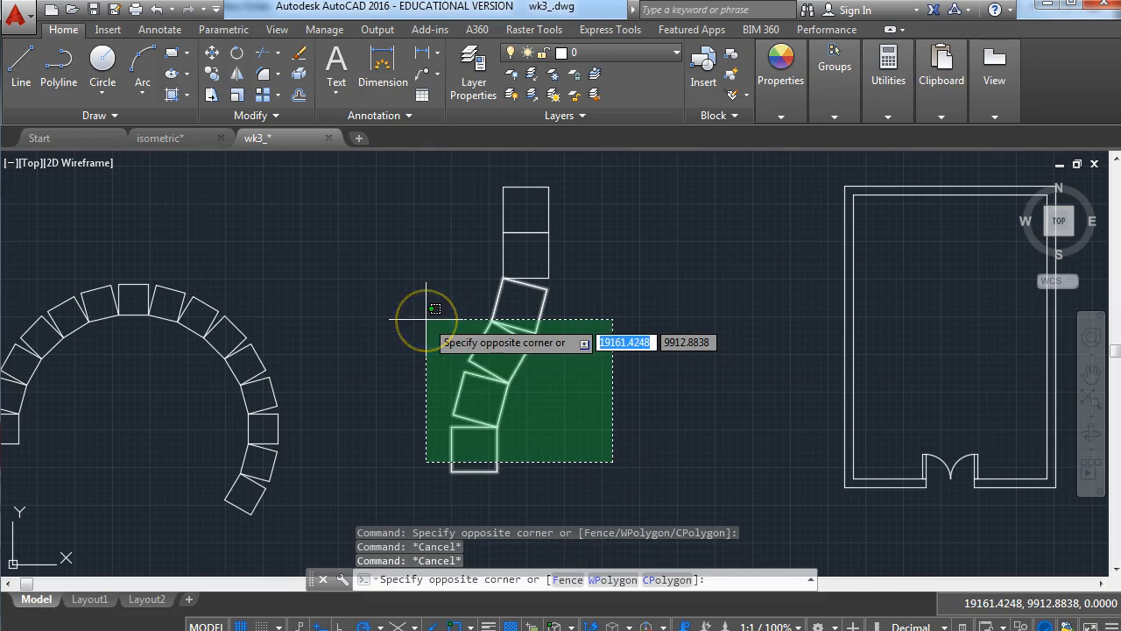
{"action": "left_click", "coordinate": [427, 319]}
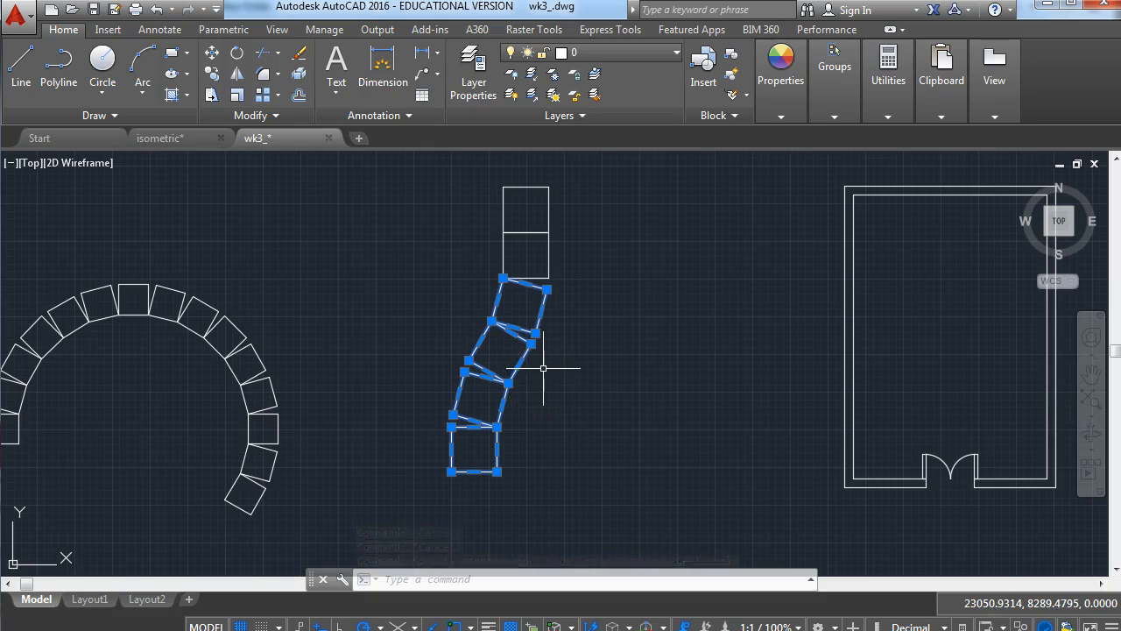
{"action": "type", "text": "o"}
{"action": "key", "text": "Return"}
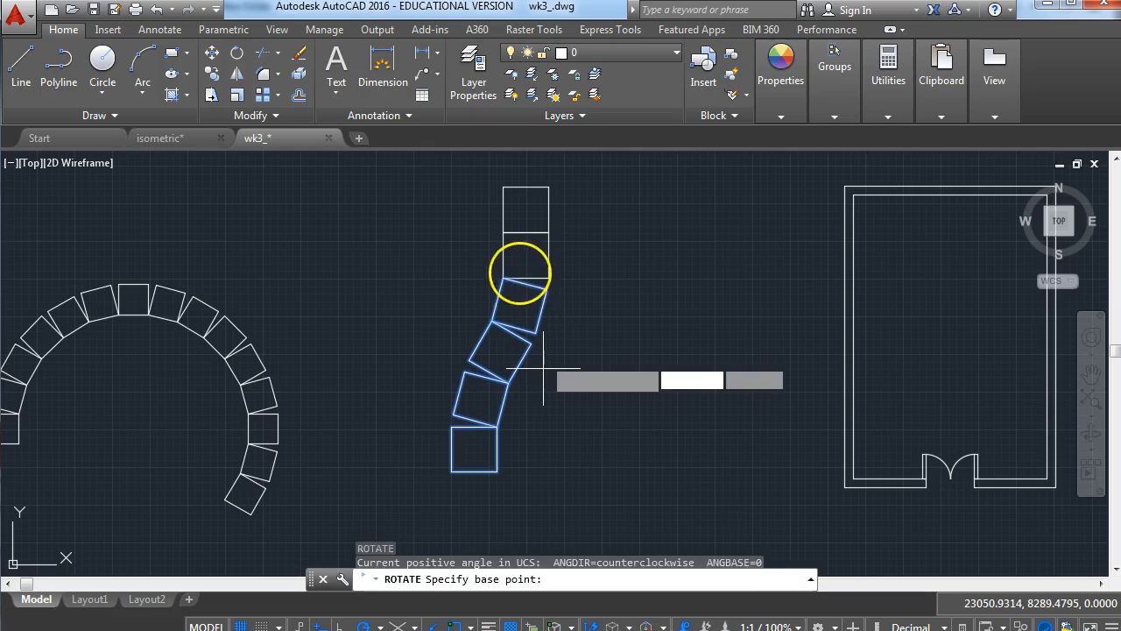
{"action": "left_click", "coordinate": [503, 278]}
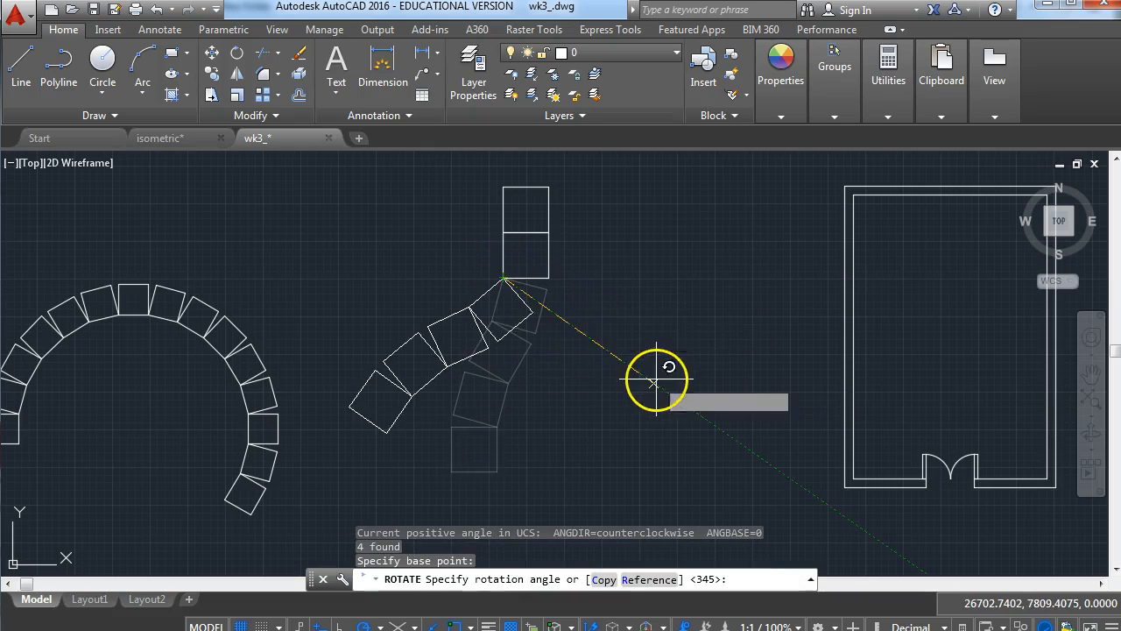
{"action": "left_click", "coordinate": [729, 209]}
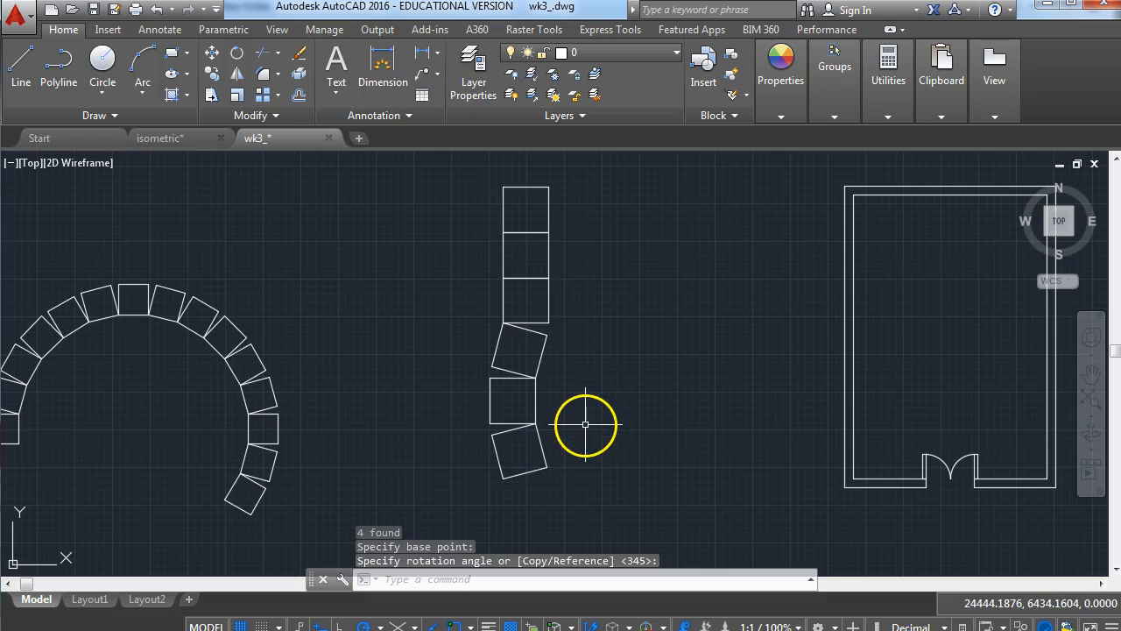
{"action": "key", "text": "Escape"}
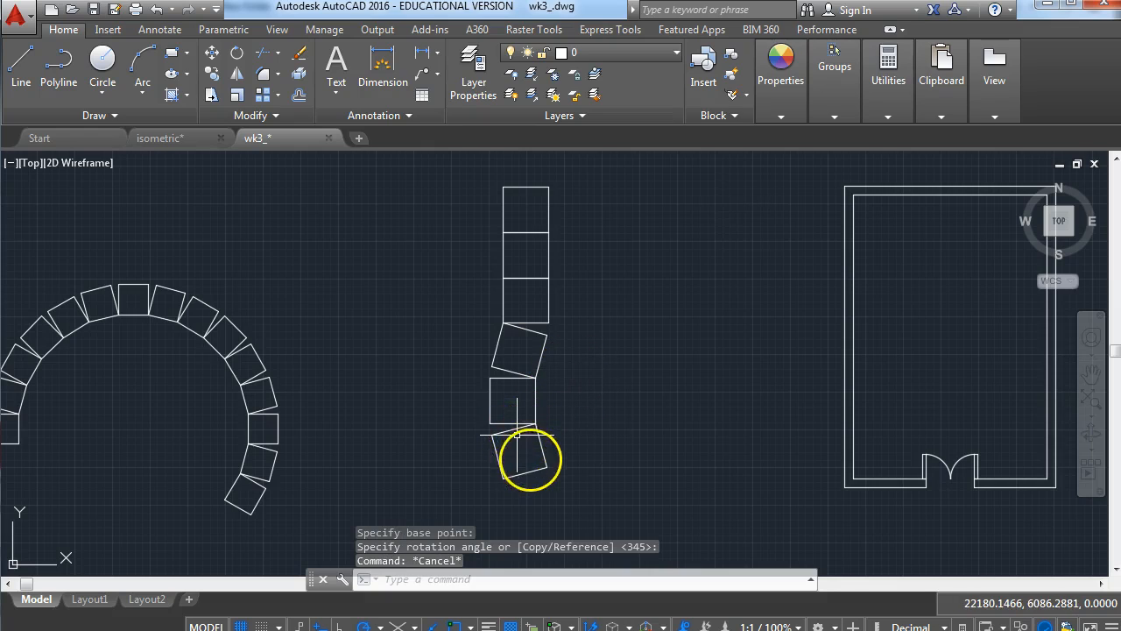
{"action": "left_click", "coordinate": [529, 468]}
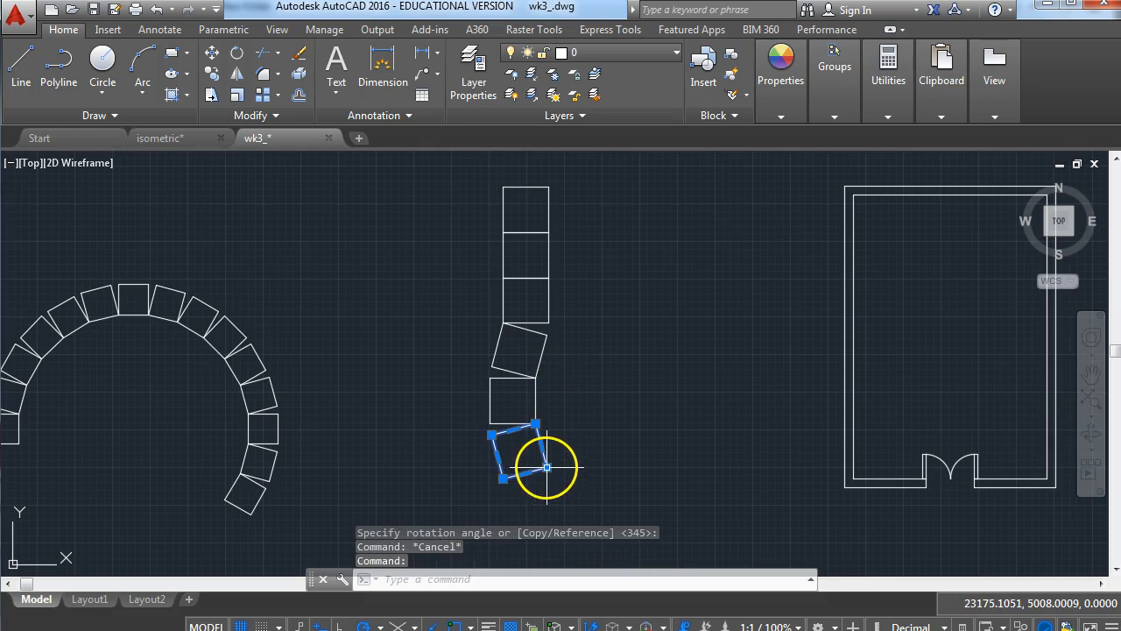
{"action": "mouse_move", "coordinate": [547, 468]}
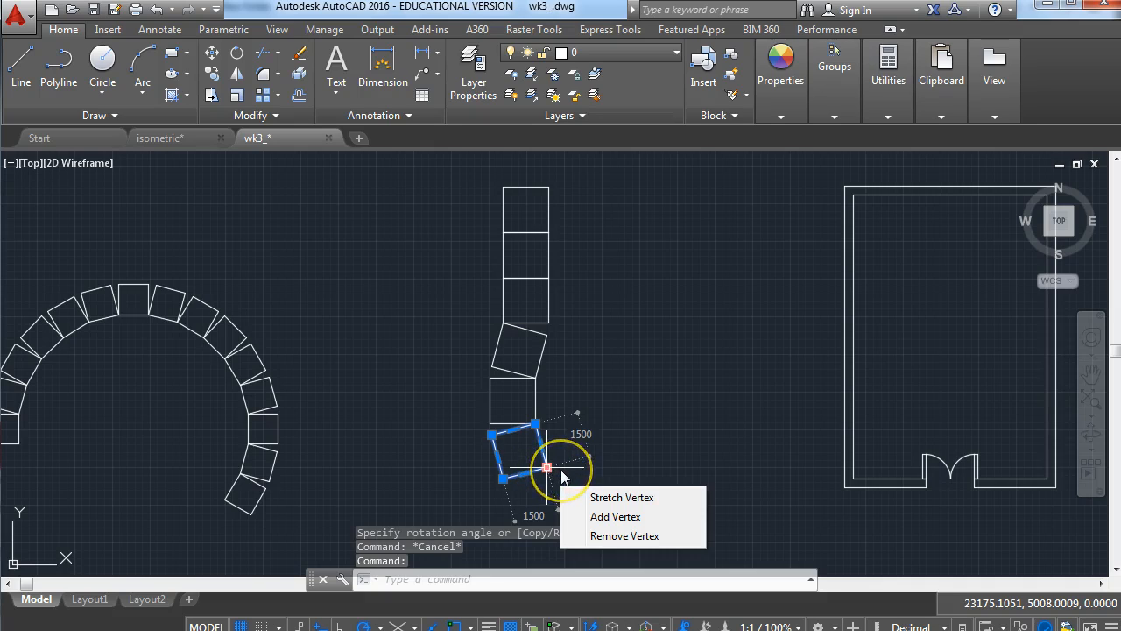
{"action": "key", "text": "Escape"}
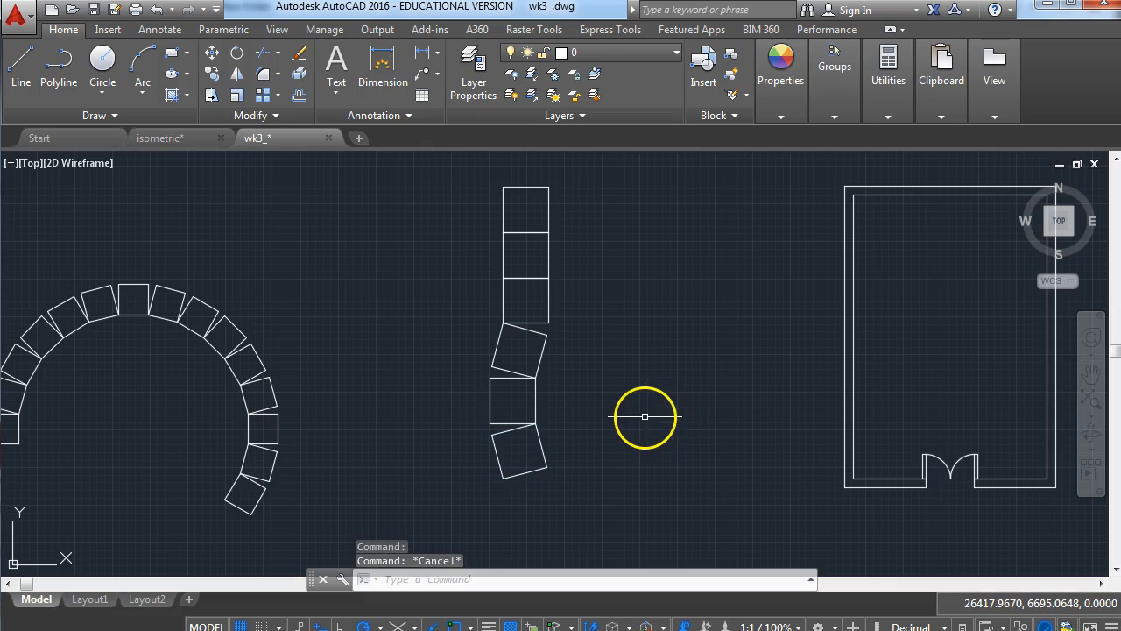
- Move the lowest square of the chain by its upper-left corner to the left end of the innermost arc
{"action": "mouse_move", "coordinate": [626, 418]}
{"action": "middle_mouse_down"}
{"action": "mouse_move", "coordinate": [555, 430]}
{"action": "mouse_move", "coordinate": [507, 422]}
{"action": "mouse_move", "coordinate": [483, 383]}
{"action": "mouse_move", "coordinate": [371, 412]}
{"action": "mouse_move", "coordinate": [316, 402]}
{"action": "middle_mouse_up"}
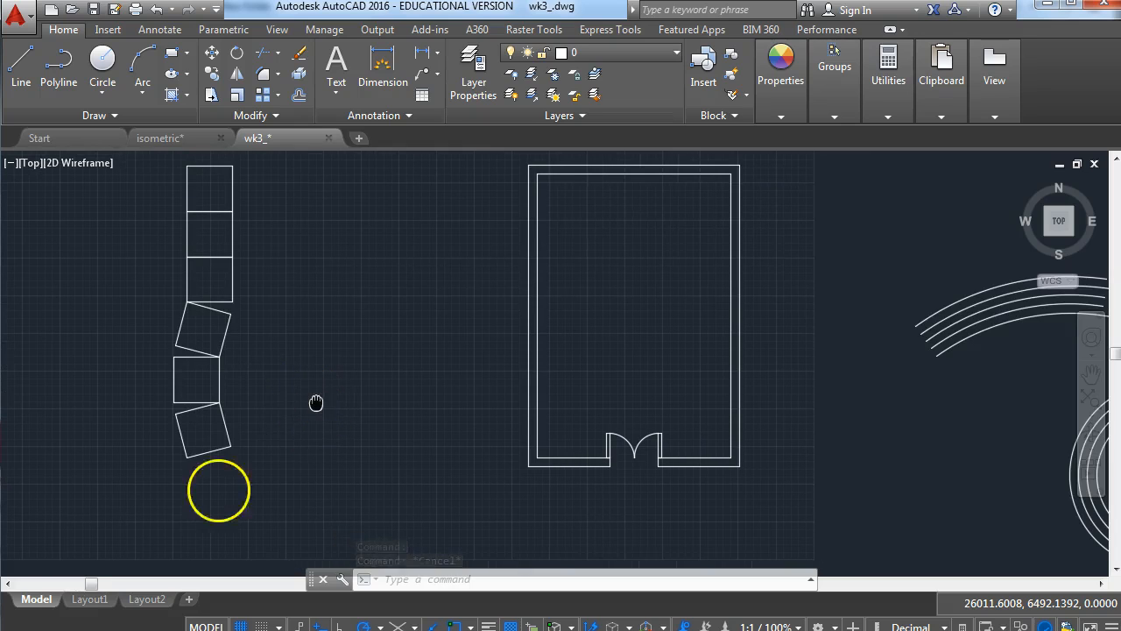
{"action": "left_click", "coordinate": [186, 457]}
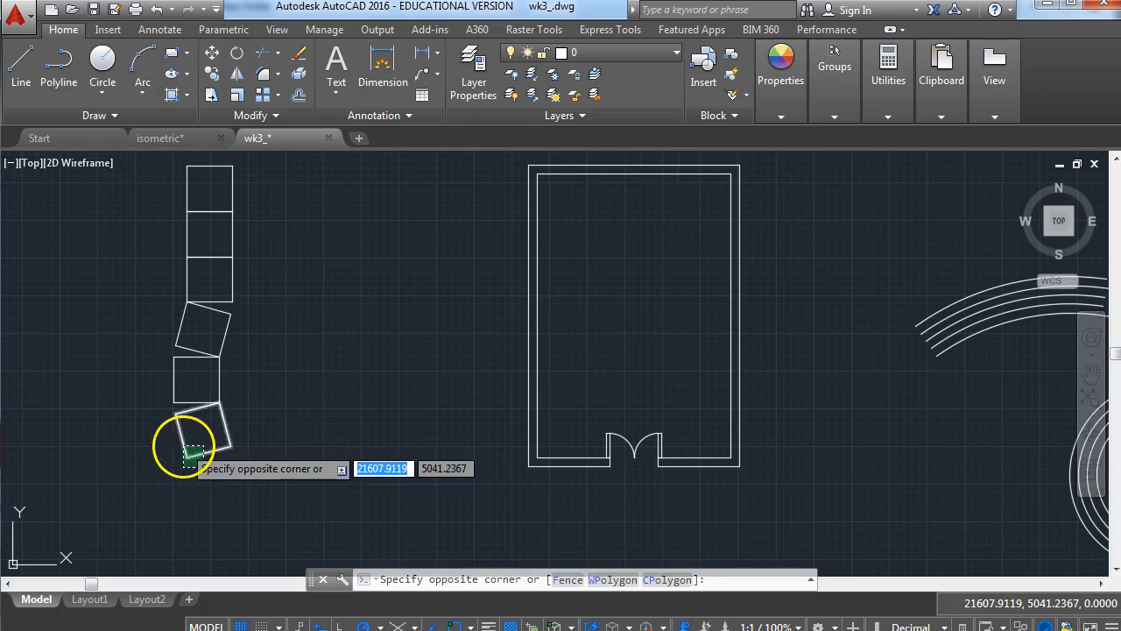
{"action": "left_click", "coordinate": [230, 445]}
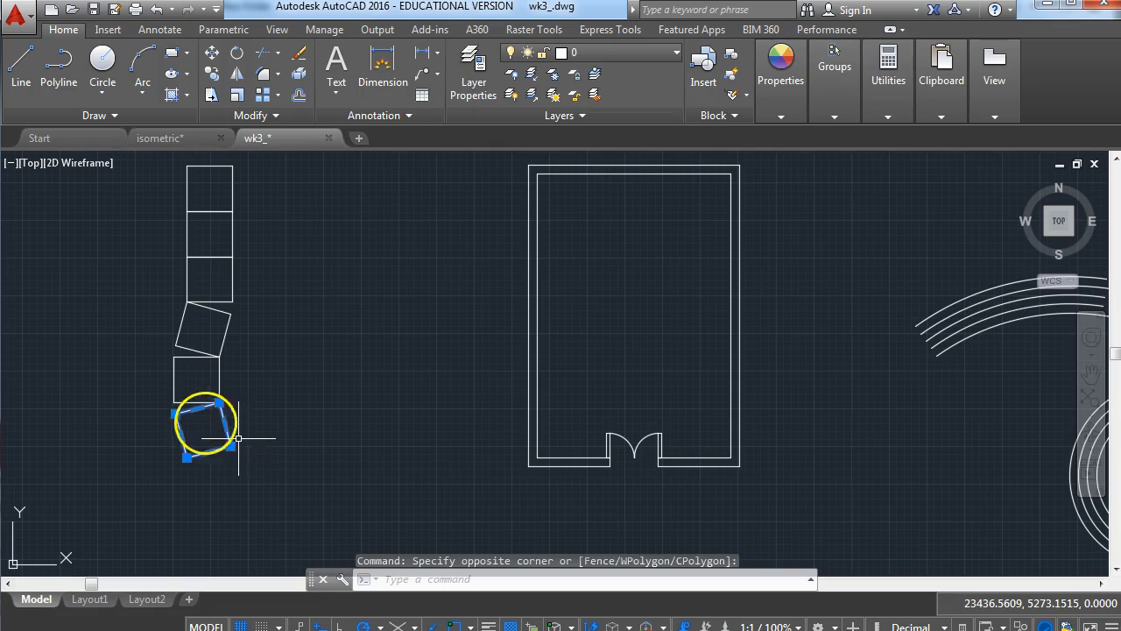
{"action": "type", "text": "m"}
{"action": "key", "text": "Return"}
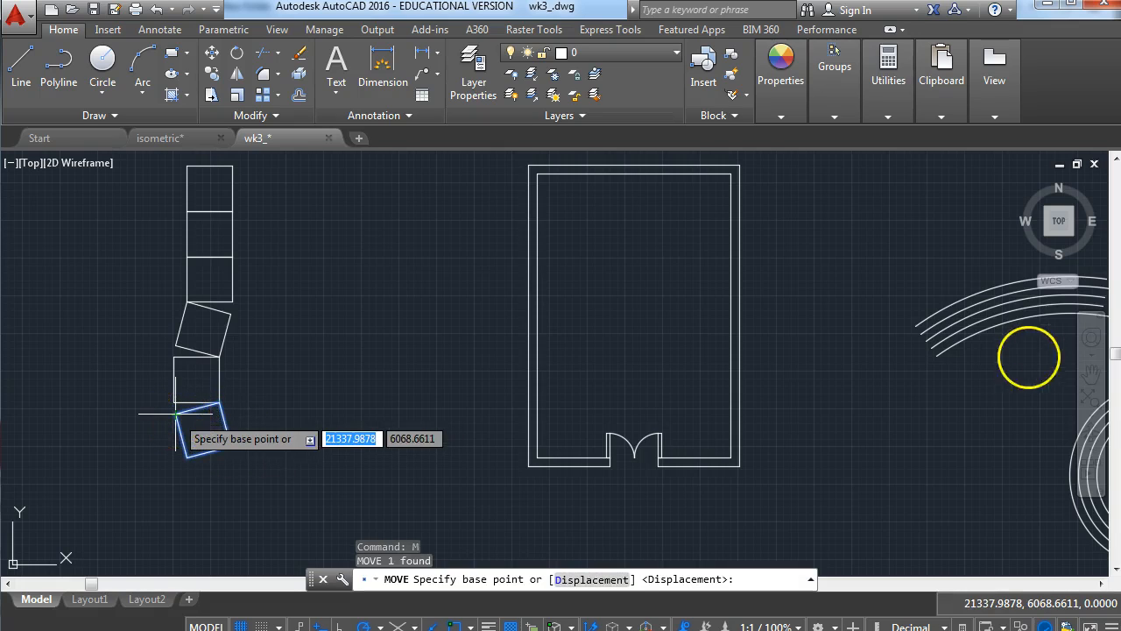
{"action": "left_click", "coordinate": [176, 413]}
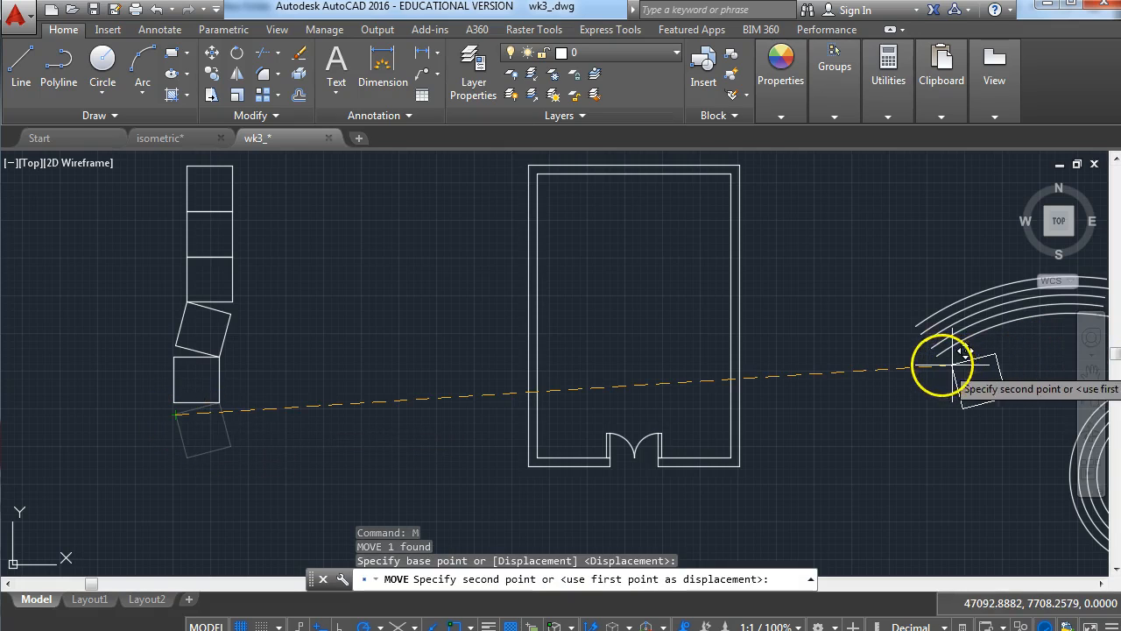
{"action": "left_click", "coordinate": [938, 358]}
- Start rotating the moved square about its corner on the arc's end, using the Reference option with its upper edge as reference
{"action": "mouse_move", "coordinate": [973, 362]}
{"action": "middle_mouse_down"}
{"action": "mouse_move", "coordinate": [821, 333]}
{"action": "mouse_move", "coordinate": [814, 320]}
{"action": "middle_mouse_up"}
{"action": "scroll", "coordinate": [814, 321], "scroll_direction": "up", "scroll_amount": 7}
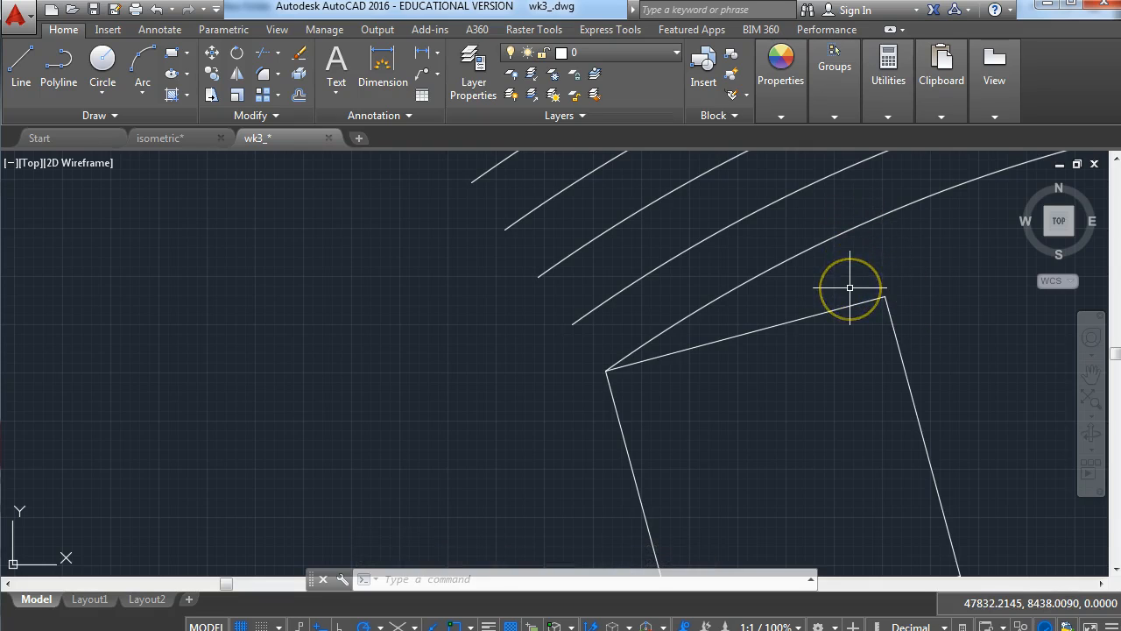
{"action": "middle_click_drag", "start_coordinate": [845, 290], "coordinate": [699, 224]}
{"action": "scroll", "coordinate": [712, 333], "scroll_direction": "down", "scroll_amount": 2}
{"action": "middle_click_drag", "start_coordinate": [712, 333], "coordinate": [653, 310]}
{"action": "left_click", "coordinate": [775, 456]}
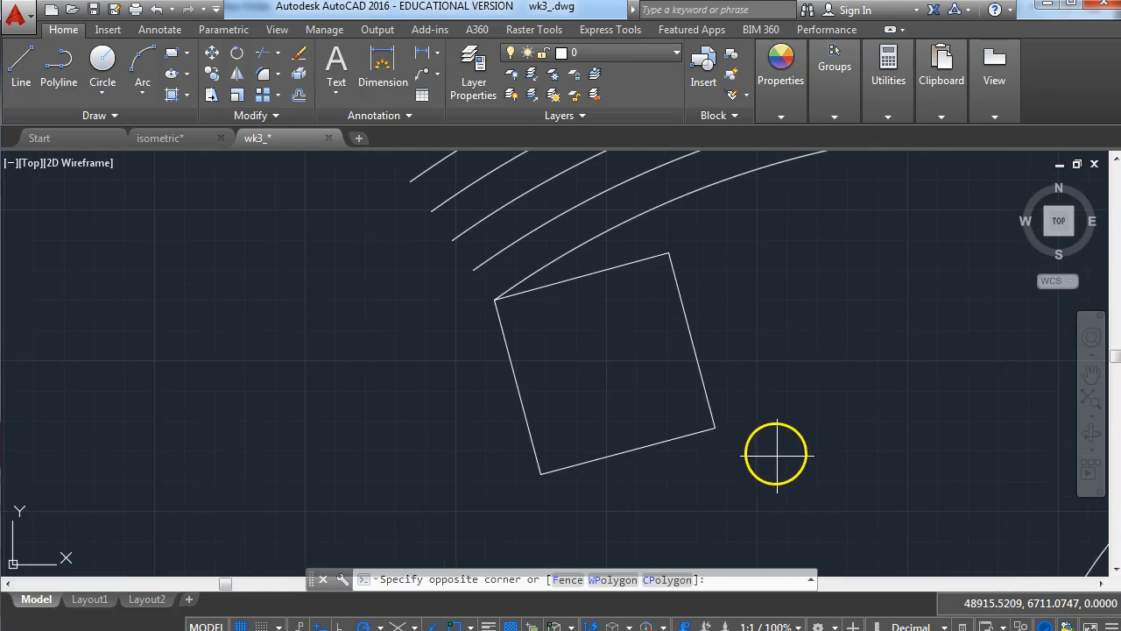
{"action": "left_click", "coordinate": [684, 381]}
{"action": "type", "text": "ro"}
{"action": "key", "text": "Return"}
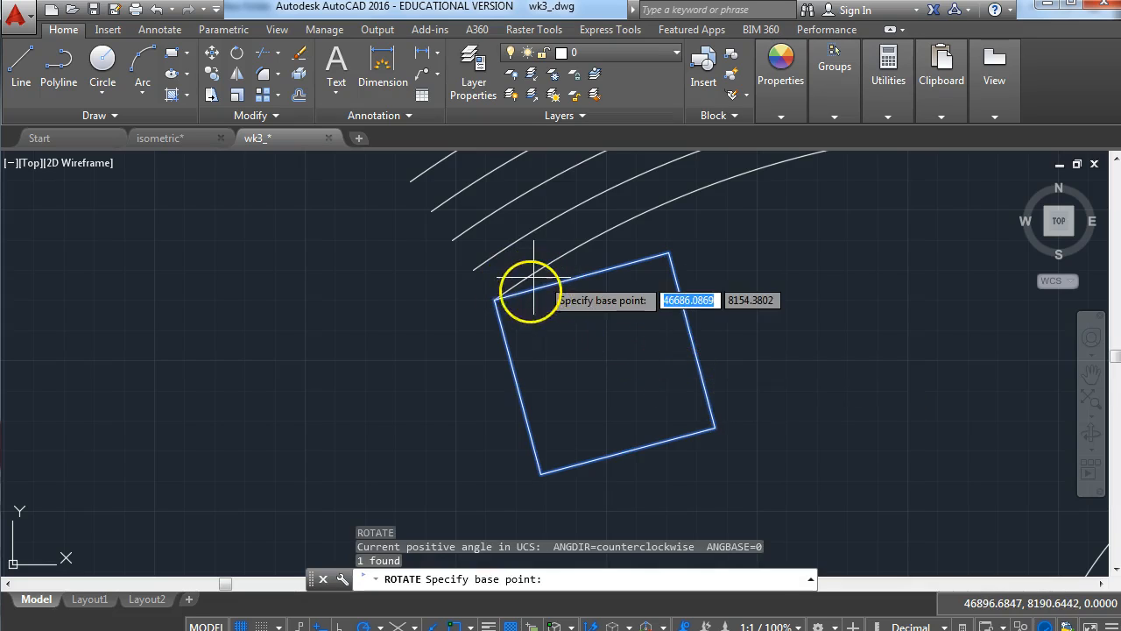
{"action": "left_click", "coordinate": [495, 300]}
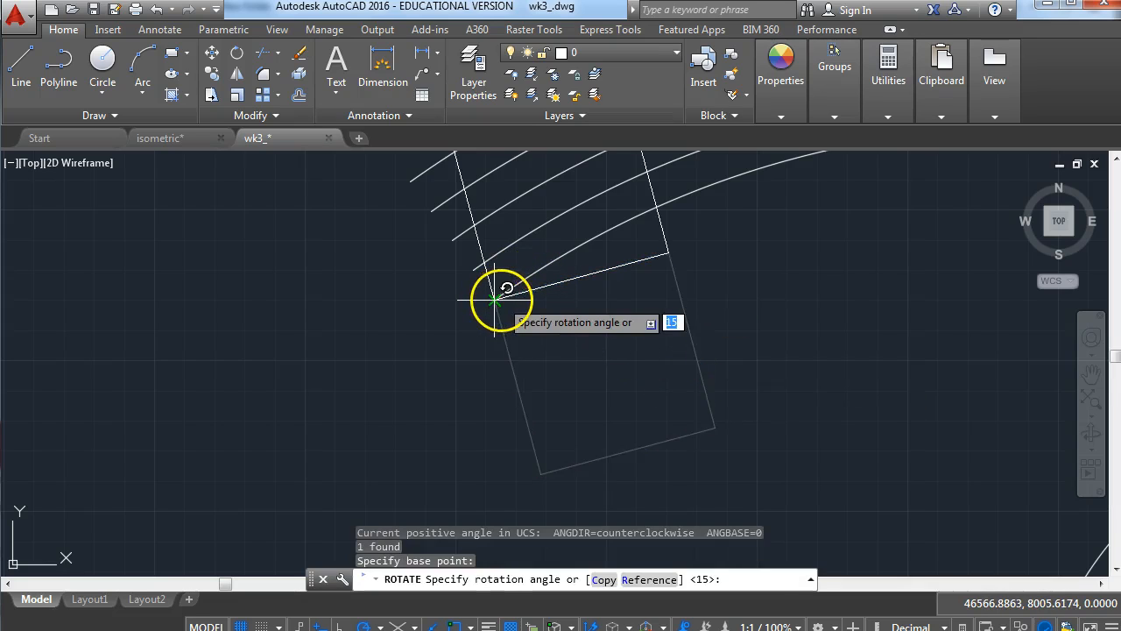
{"action": "left_click", "coordinate": [636, 581]}
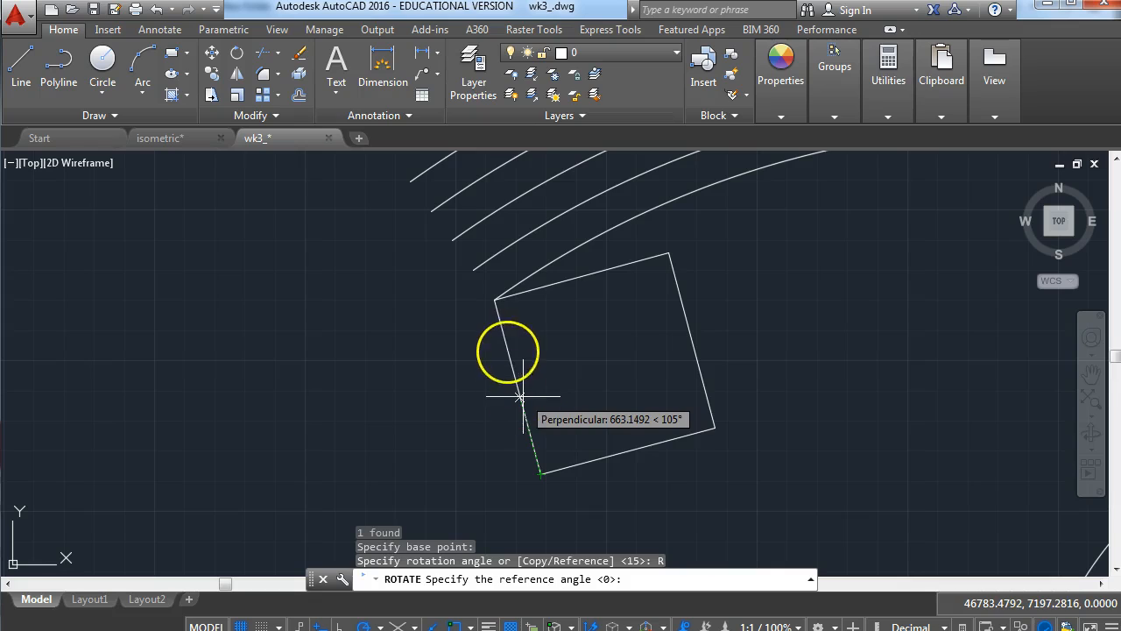
{"action": "left_click", "coordinate": [495, 299]}
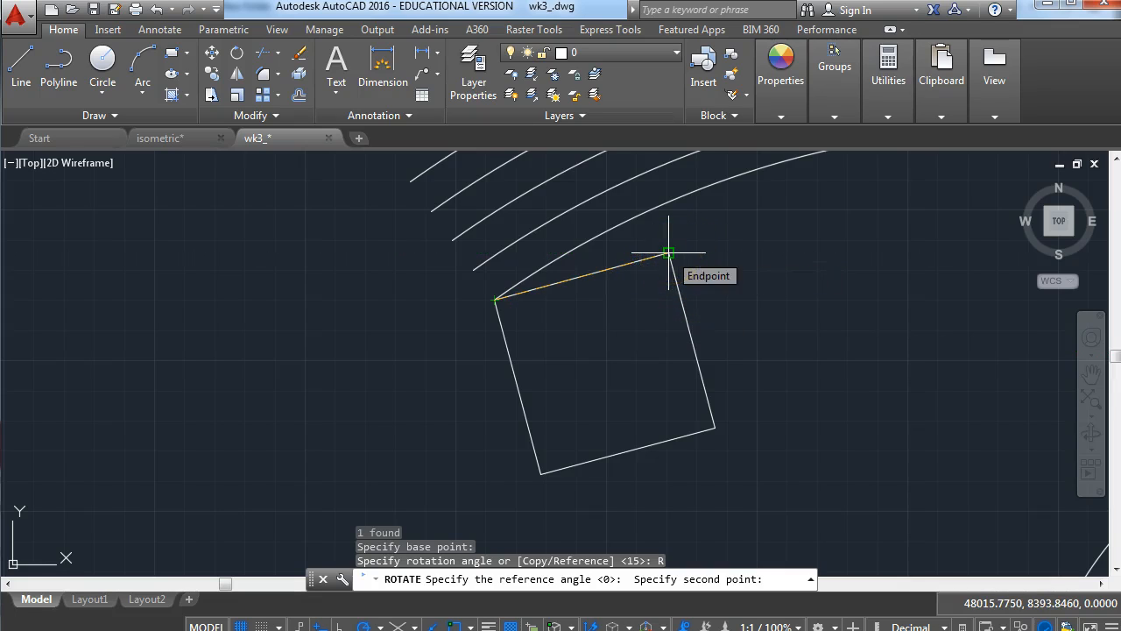
{"action": "left_click", "coordinate": [668, 253]}
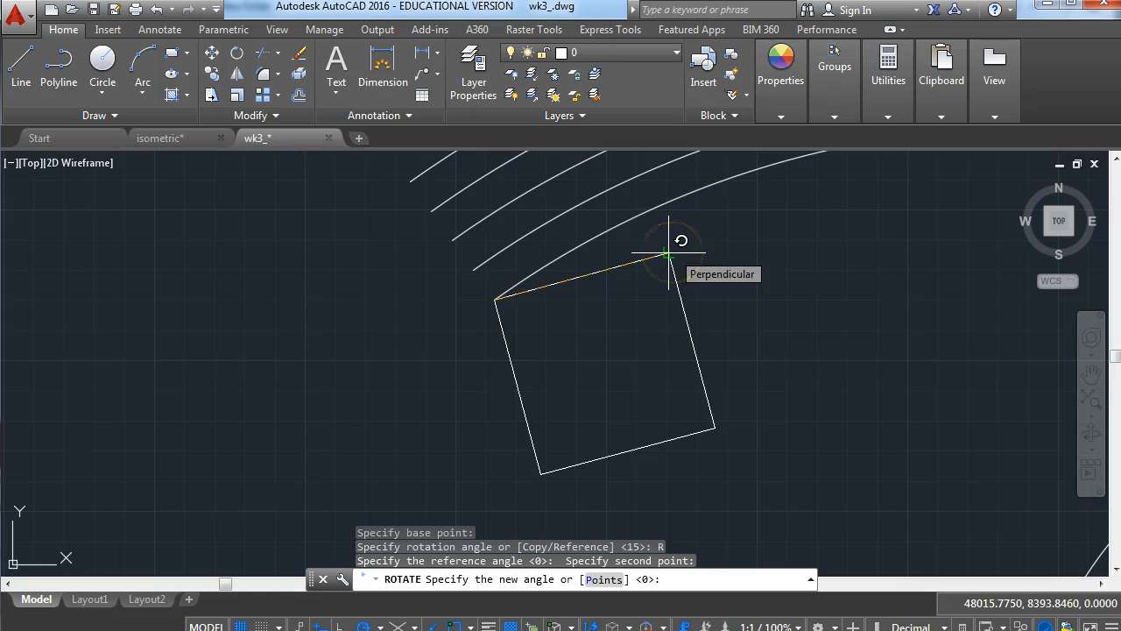
- Set the new angle with a Nearest snap on the innermost arc, bringing the square's upper-right corner onto it
{"action": "left_click", "coordinate": [648, 208]}
{"action": "scroll", "coordinate": [649, 209], "scroll_direction": "up", "scroll_amount": 4}
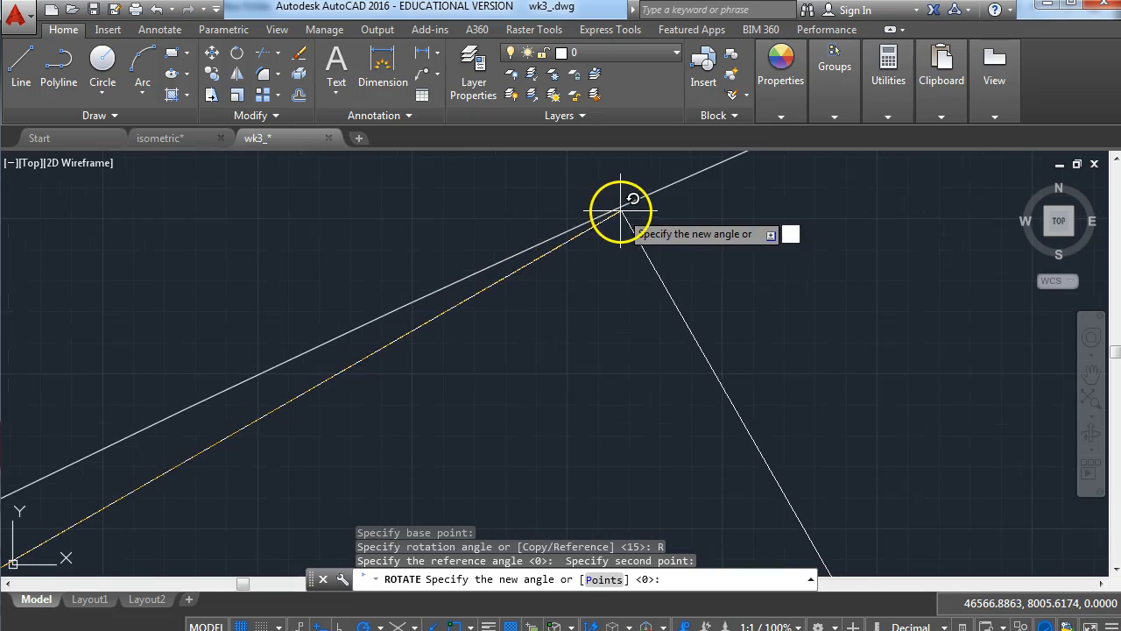
{"action": "right_click", "coordinate": [621, 213], "text": "shift"}
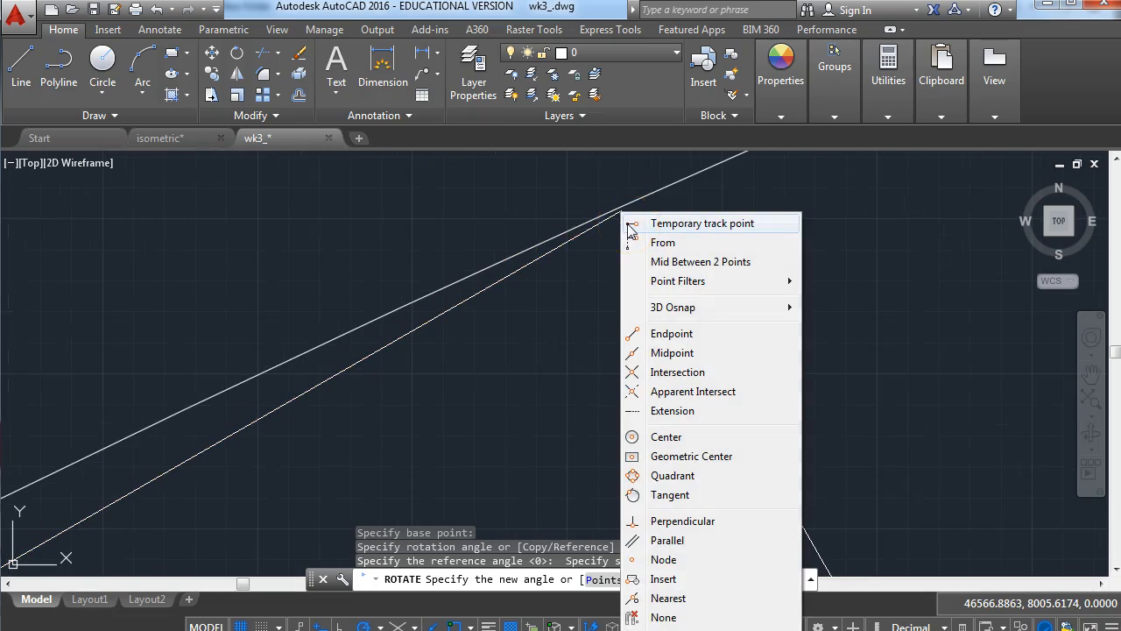
{"action": "left_click", "coordinate": [671, 597]}
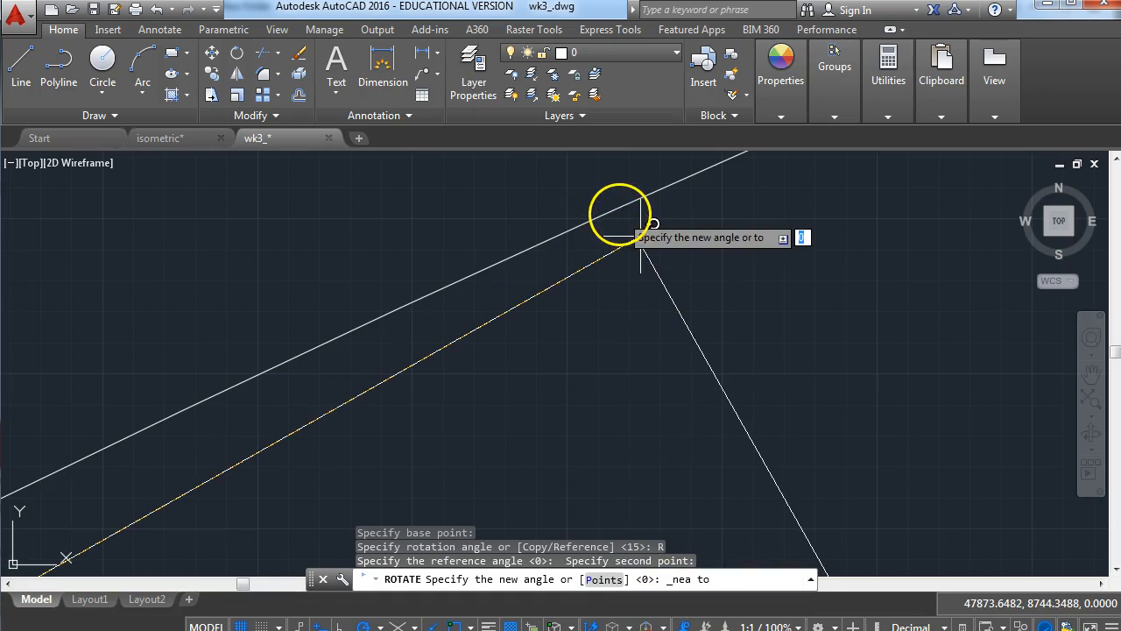
{"action": "left_click", "coordinate": [618, 209]}
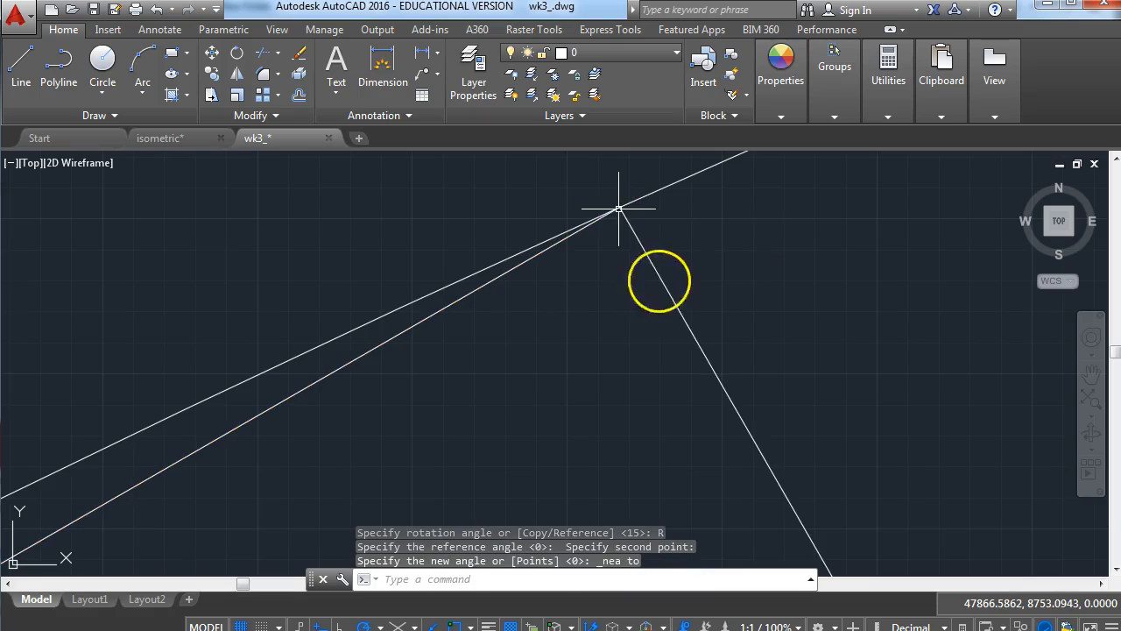
- Start a second reference rotation of the square about the arc's left endpoint, with the reference line beginning at that same corner
{"action": "mouse_move", "coordinate": [621, 220]}
{"action": "middle_mouse_down"}
{"action": "mouse_move", "coordinate": [613, 205]}
{"action": "mouse_move", "coordinate": [637, 300]}
{"action": "middle_mouse_up"}
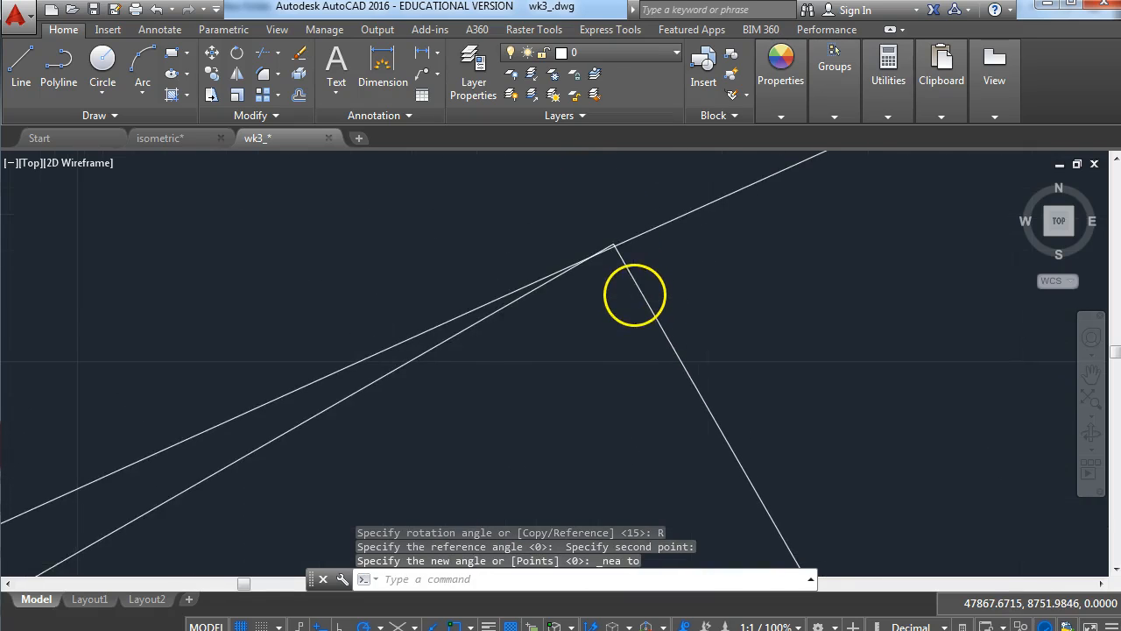
{"action": "scroll", "coordinate": [636, 298], "scroll_direction": "down", "scroll_amount": 8}
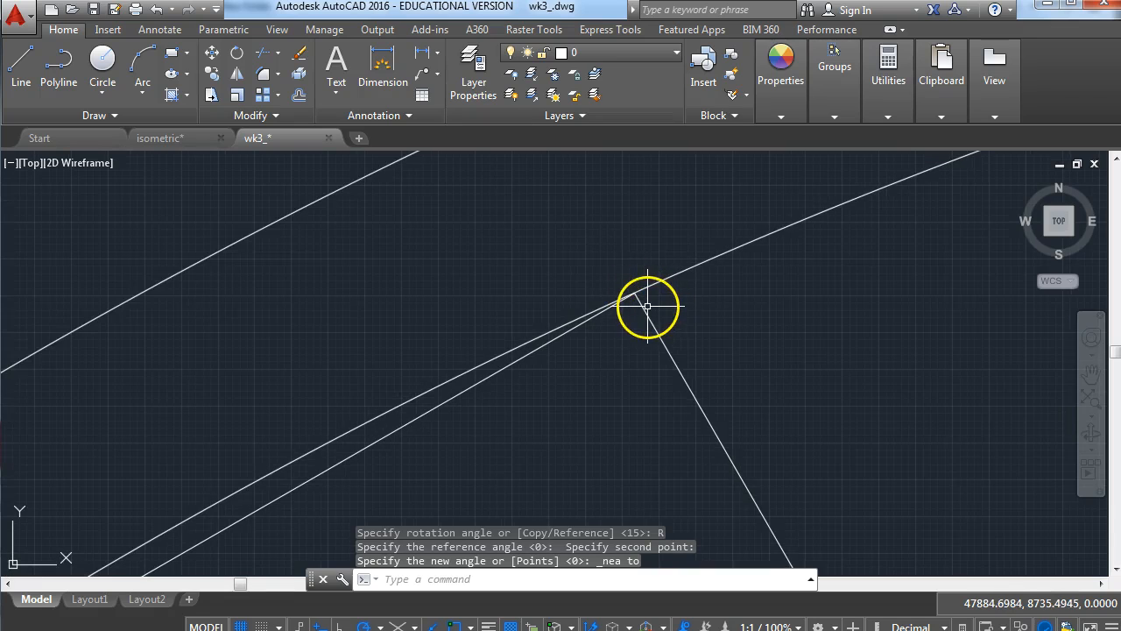
{"action": "scroll", "coordinate": [646, 305], "scroll_direction": "down", "scroll_amount": 2}
{"action": "left_click", "coordinate": [647, 309]}
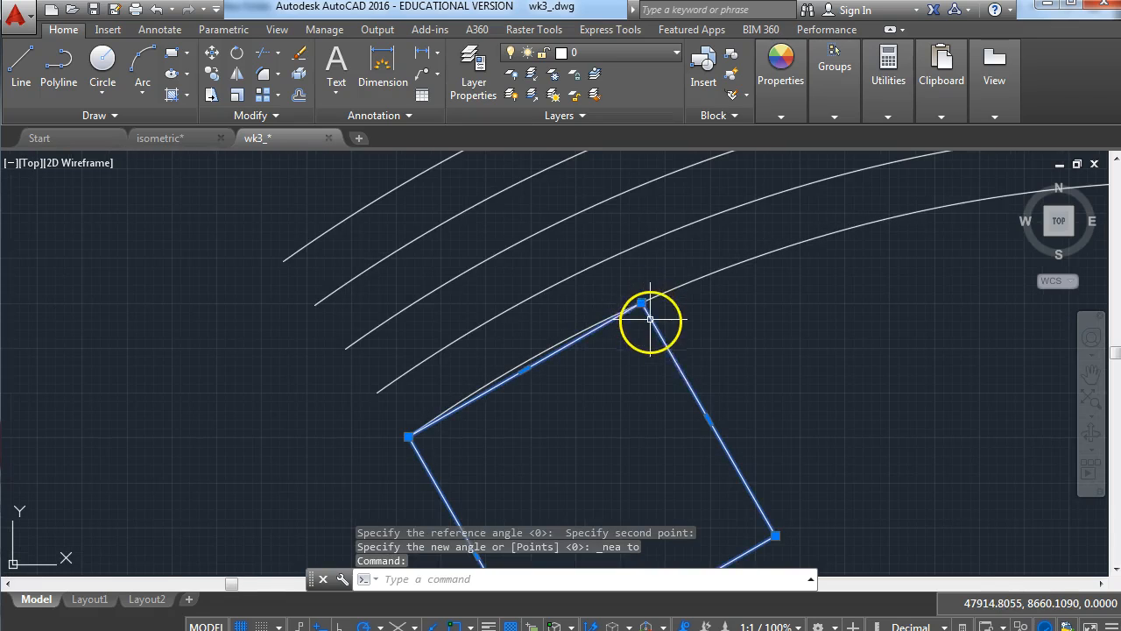
{"action": "type", "text": "ro"}
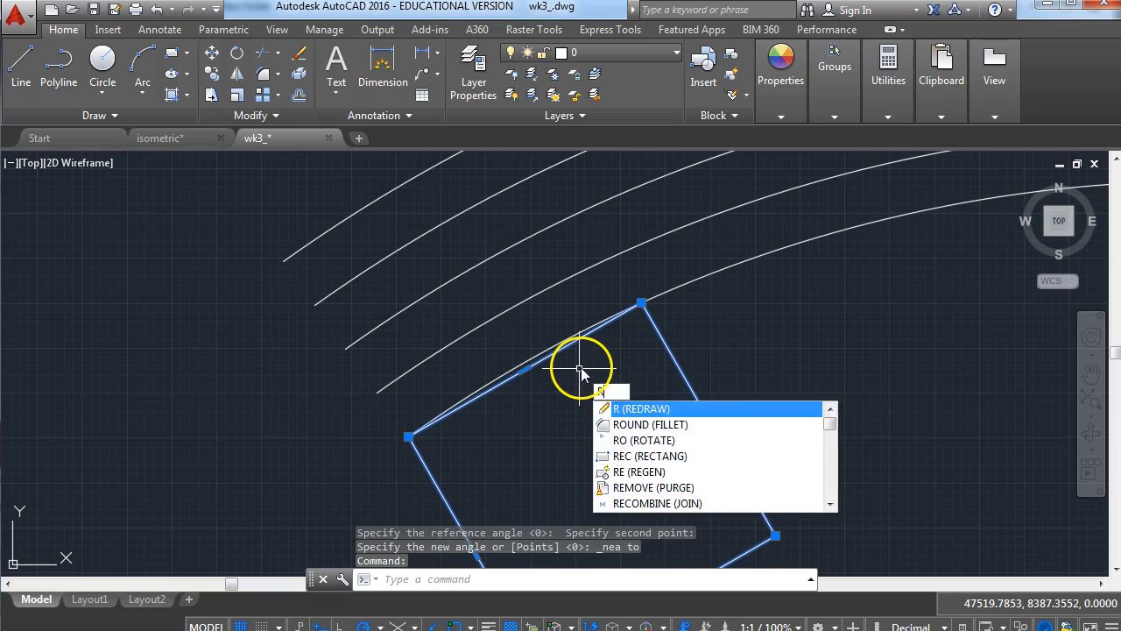
{"action": "key", "text": "Return"}
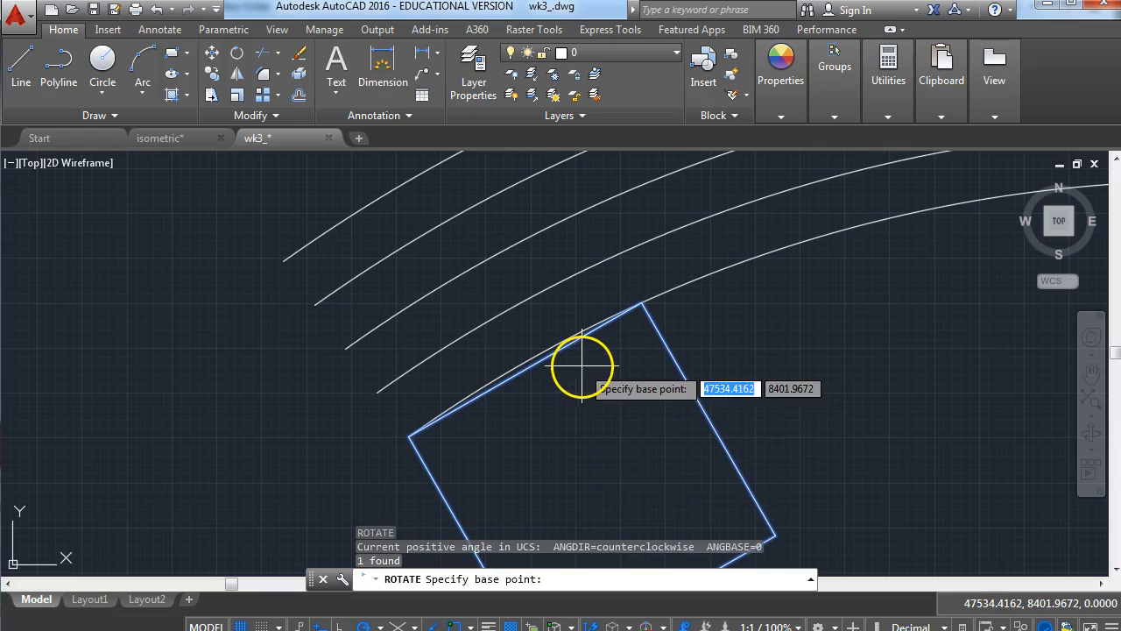
{"action": "left_click", "coordinate": [410, 435]}
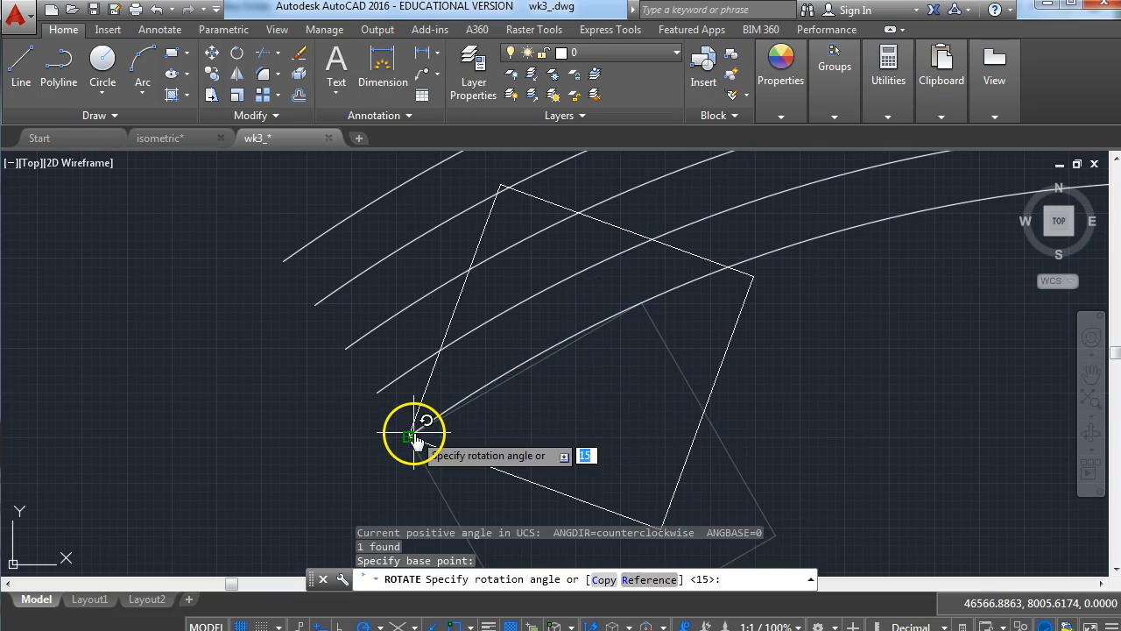
{"action": "key", "text": "Return"}
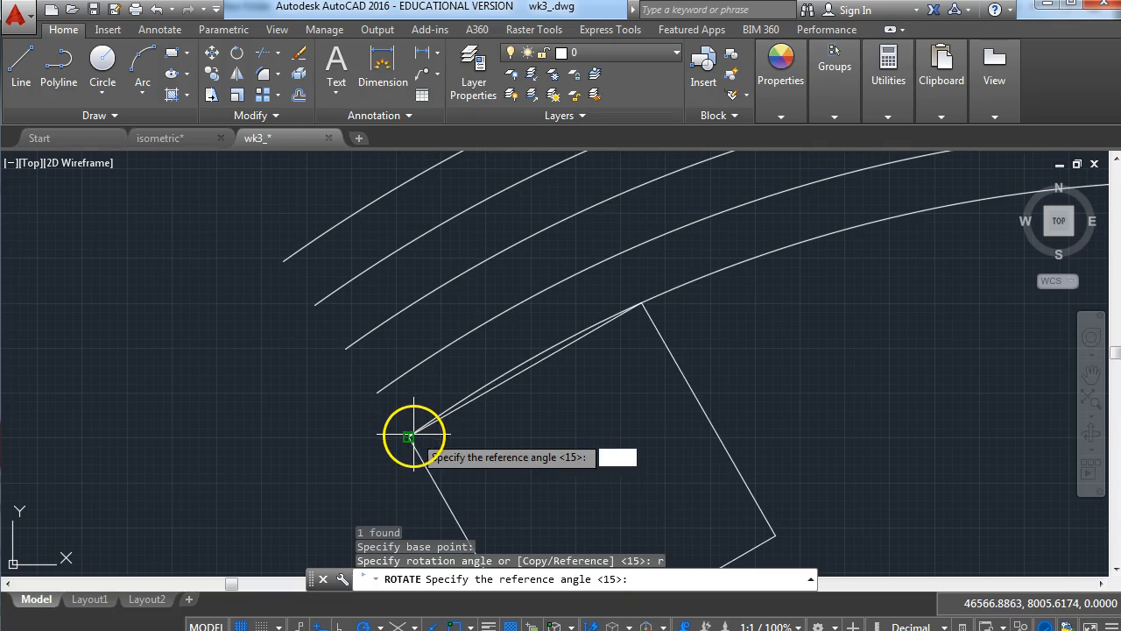
{"action": "left_click", "coordinate": [409, 435]}
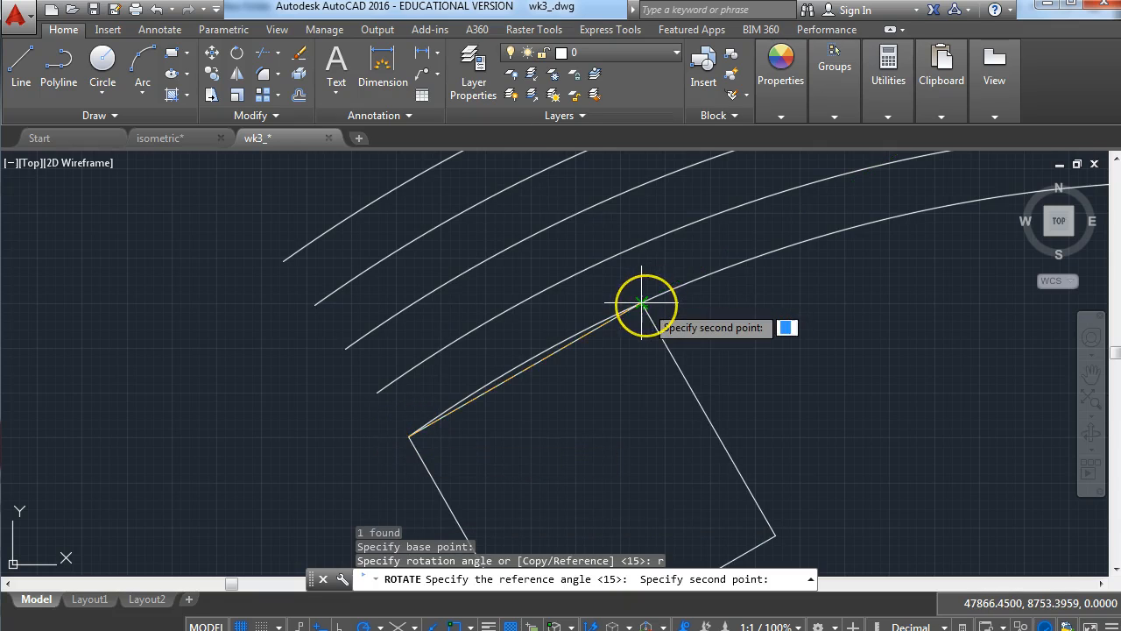
- End the reference line at the square's upper-right corner and set the new angle where the arc crosses the square's side
{"action": "scroll", "coordinate": [641, 304], "scroll_direction": "up", "scroll_amount": 2}
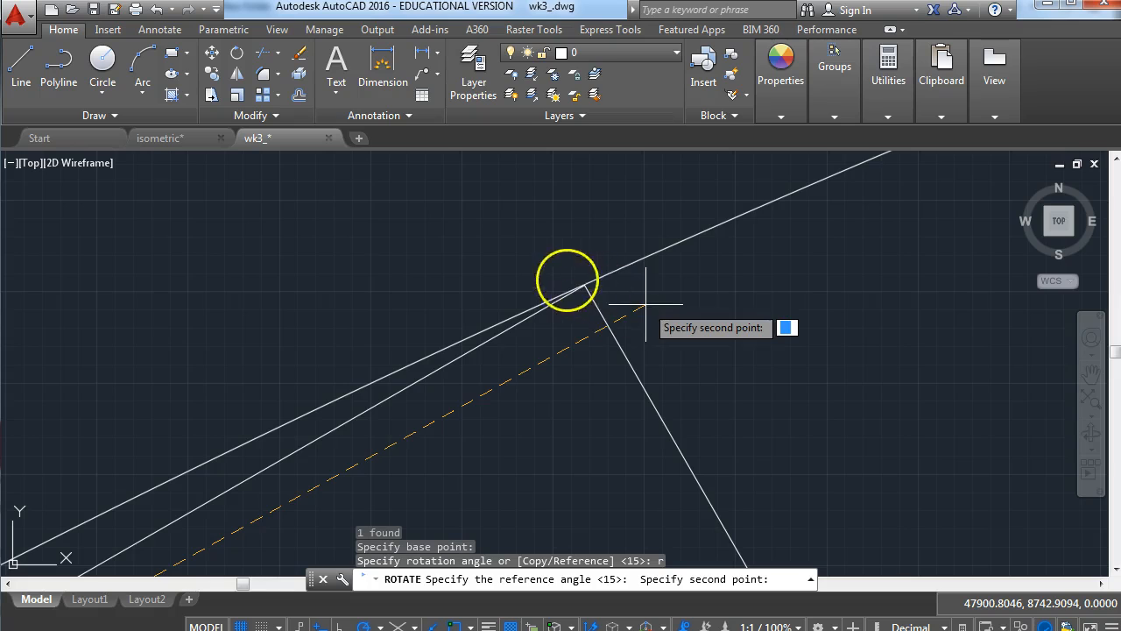
{"action": "middle_click_drag", "start_coordinate": [580, 275], "coordinate": [585, 352]}
{"action": "scroll", "coordinate": [587, 352], "scroll_direction": "up", "scroll_amount": 6}
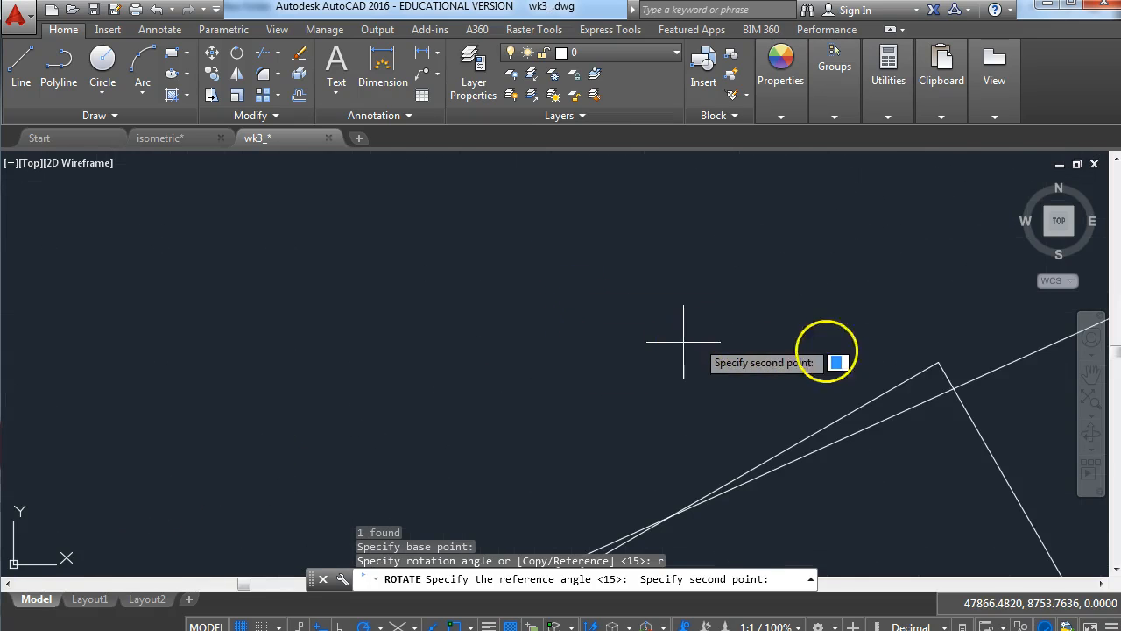
{"action": "left_click", "coordinate": [938, 362]}
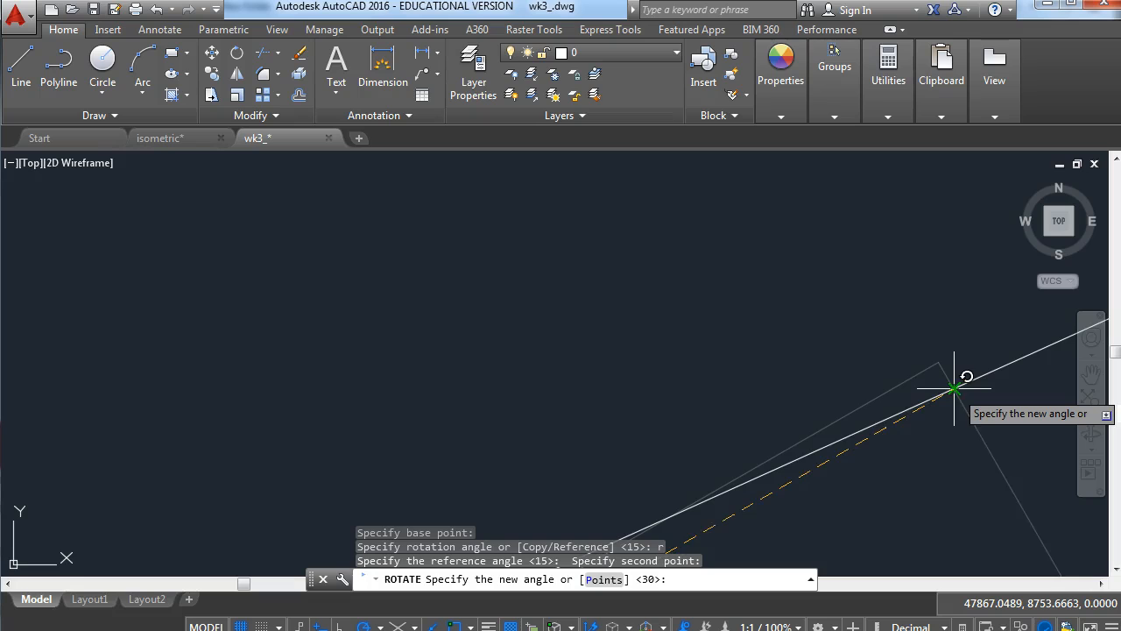
{"action": "left_click", "coordinate": [955, 388]}
{"action": "scroll", "coordinate": [929, 421], "scroll_direction": "down", "scroll_amount": 5}
{"action": "mouse_move", "coordinate": [919, 419]}
{"action": "middle_mouse_down"}
{"action": "mouse_move", "coordinate": [786, 356]}
{"action": "mouse_move", "coordinate": [648, 318]}
{"action": "middle_mouse_up"}
{"action": "scroll", "coordinate": [879, 404], "scroll_direction": "down", "scroll_amount": 3}
{"action": "scroll", "coordinate": [872, 407], "scroll_direction": "down", "scroll_amount": 5}
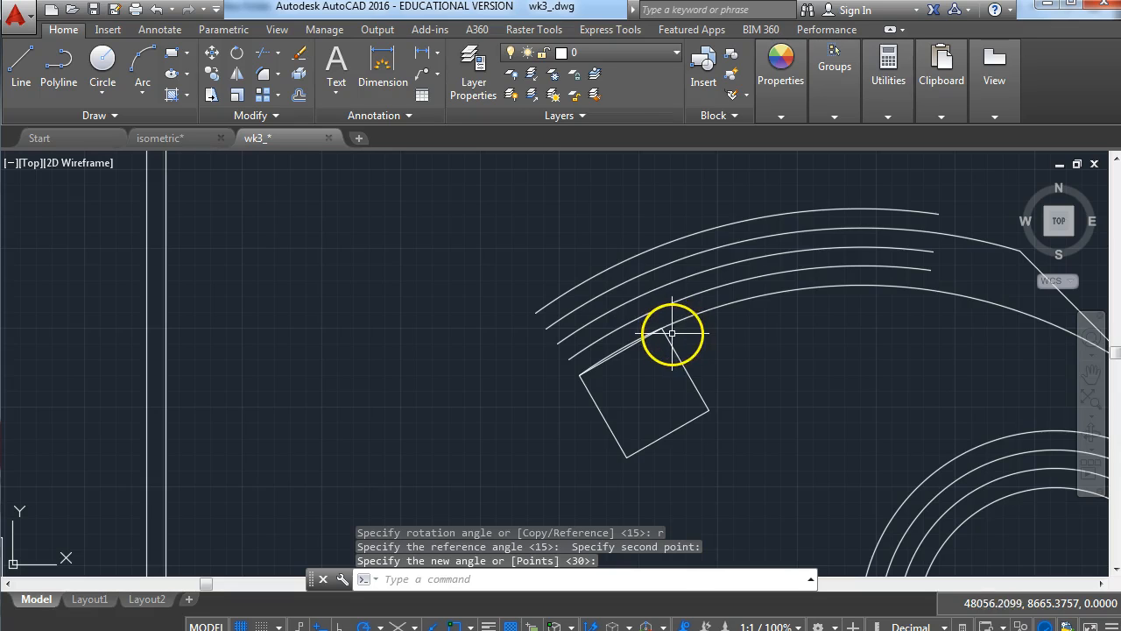
{"action": "scroll", "coordinate": [665, 331], "scroll_direction": "down", "scroll_amount": 3}
{"action": "mouse_move", "coordinate": [628, 343]}
{"action": "middle_mouse_down"}
{"action": "mouse_move", "coordinate": [846, 302]}
{"action": "mouse_move", "coordinate": [916, 368]}
{"action": "mouse_move", "coordinate": [959, 346]}
{"action": "middle_mouse_up"}
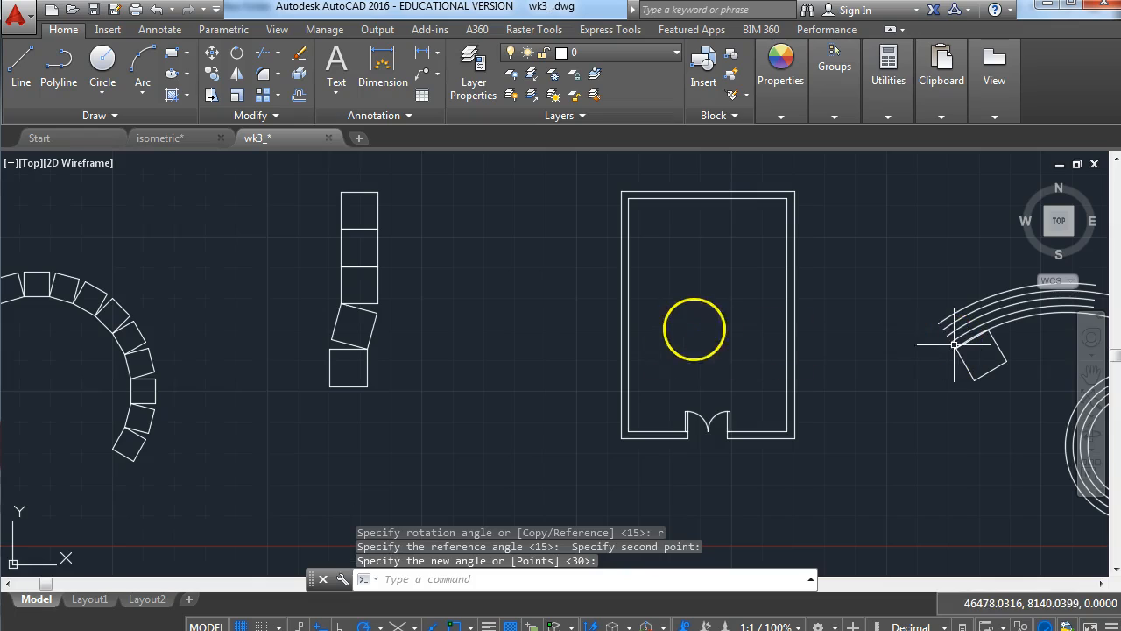